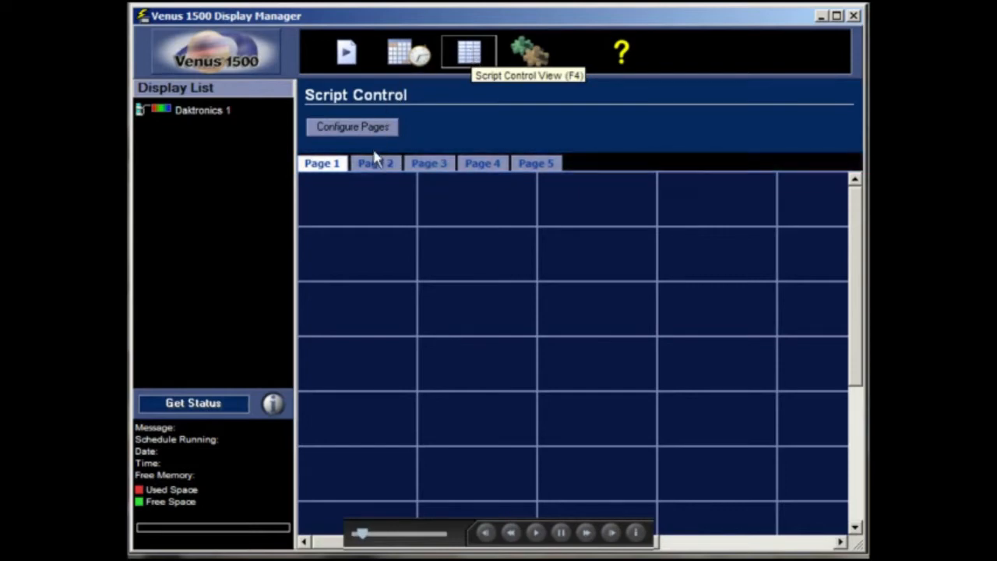
Look through script pages 2 to 5 in turn.
left_click(372, 165)
left_click(420, 166)
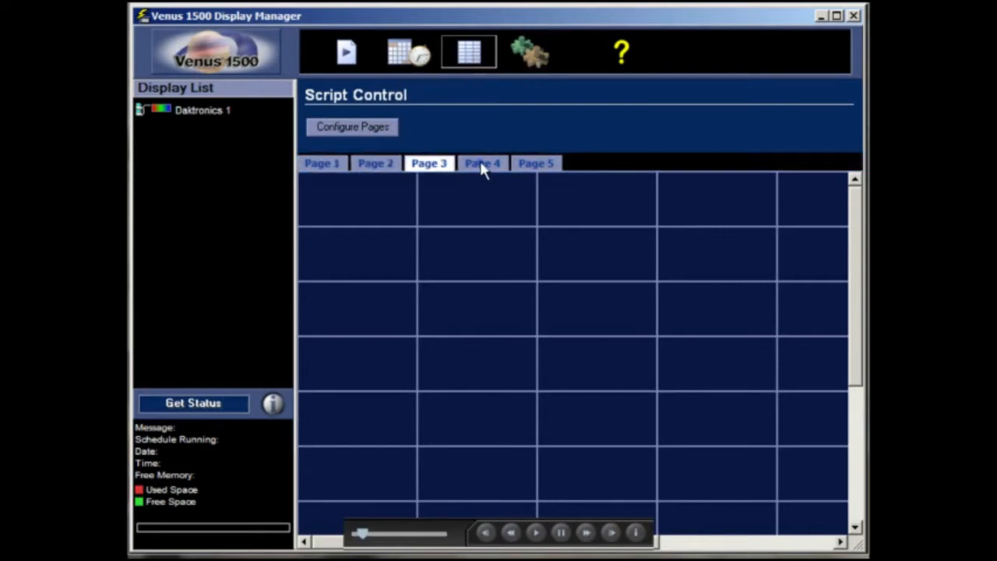
left_click(484, 167)
left_click(545, 167)
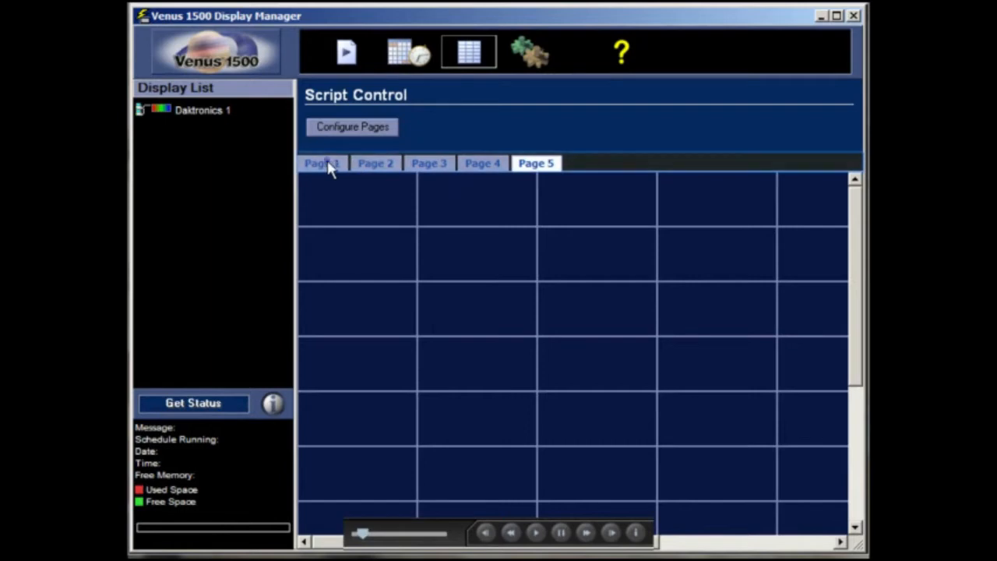
Rename script Page 1 as Football Plays.
left_click(329, 165)
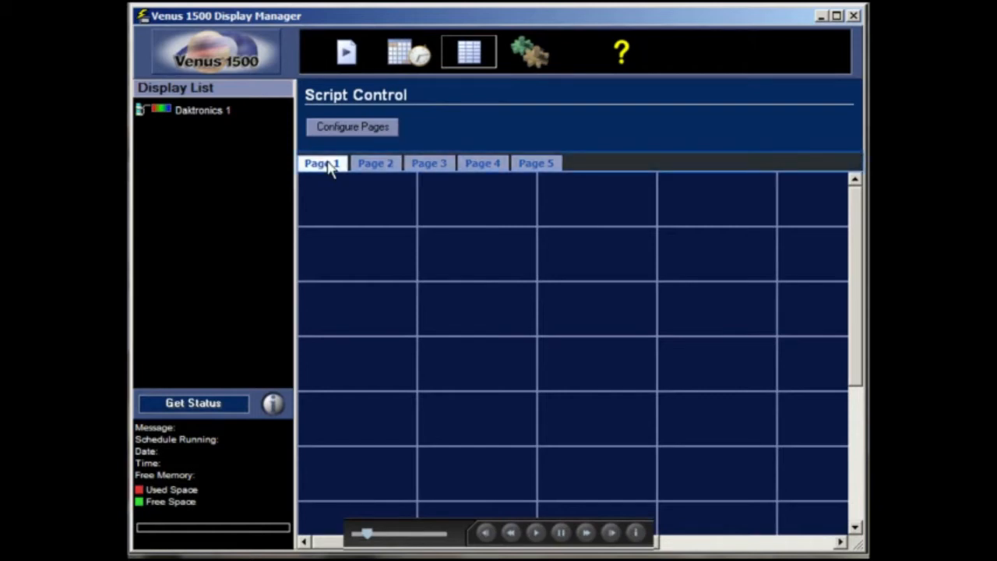
right_click(327, 166)
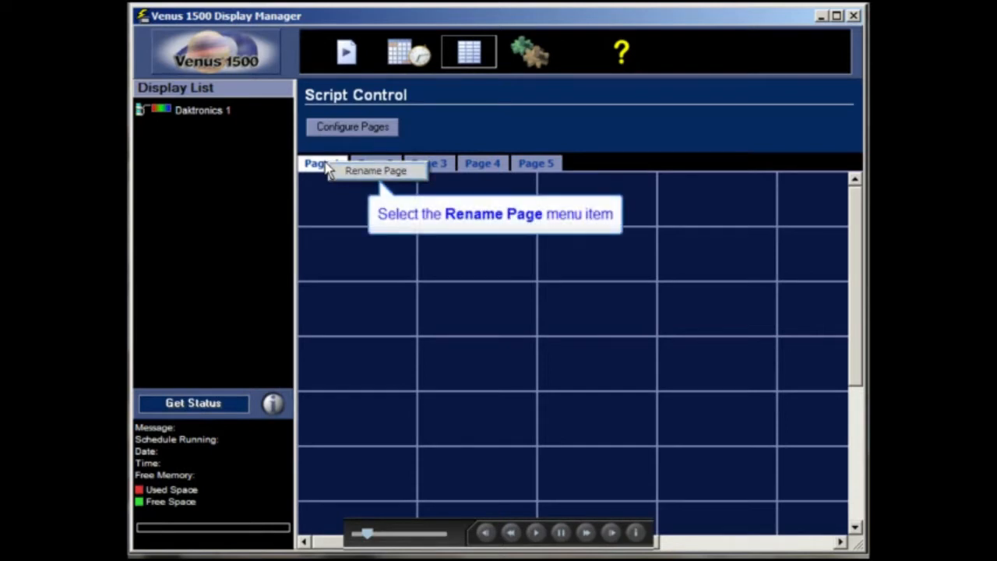
left_click(367, 173)
type("Footba")
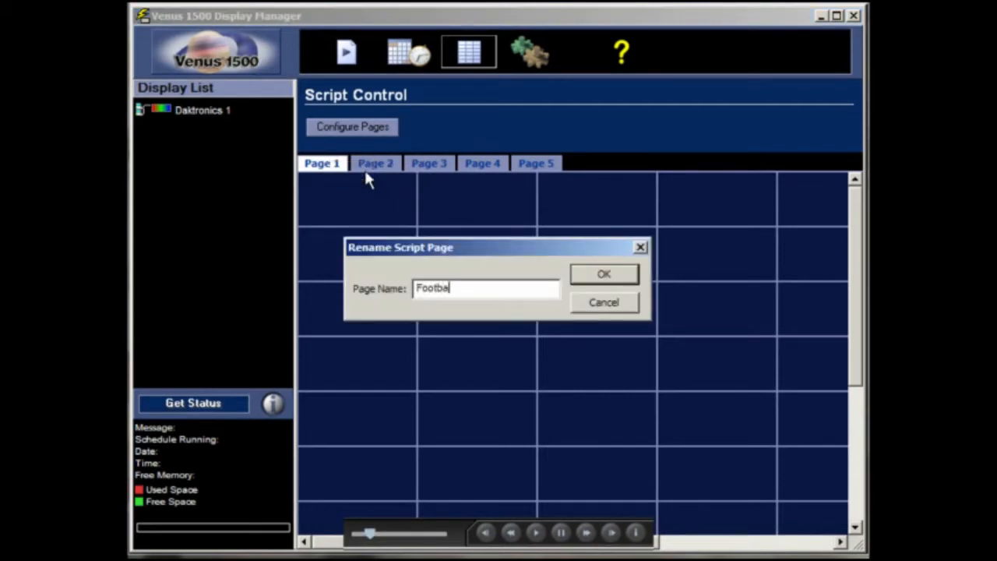
type("ll Plays")
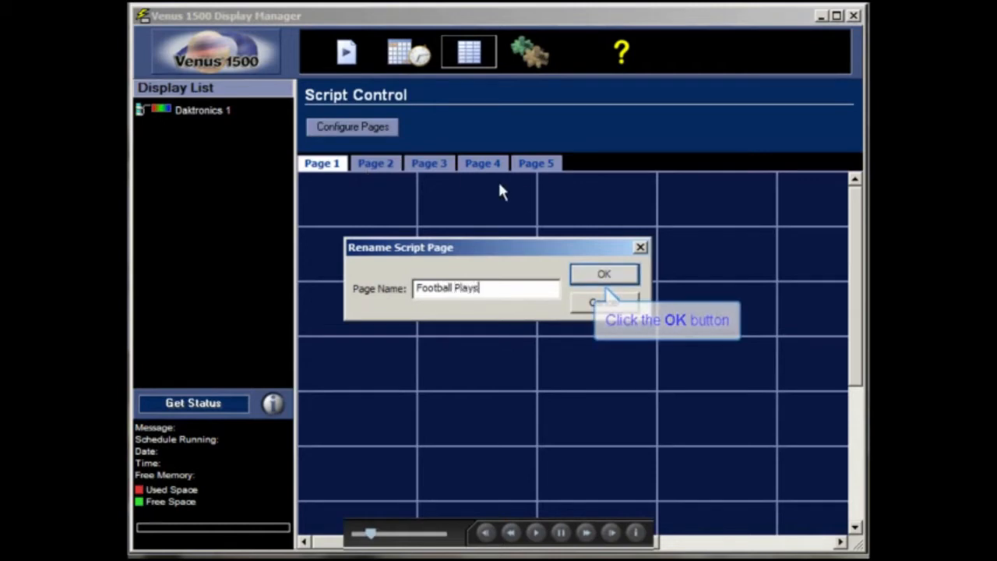
left_click(601, 277)
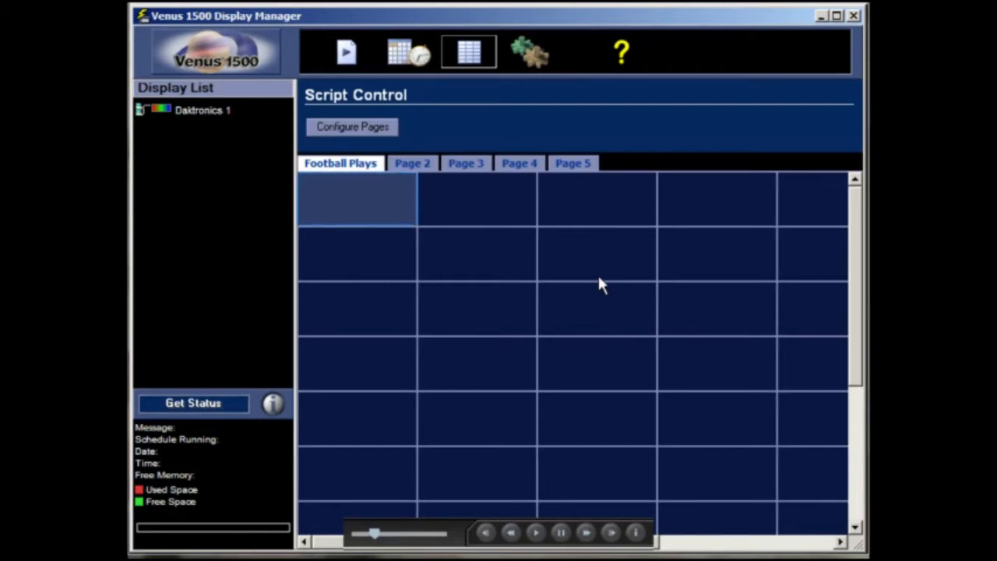
Start a new Run Message script in the first cell for display Daktronics 1, display type Galaxy 48 x 96 RGB 32K V3.
right_click(360, 207)
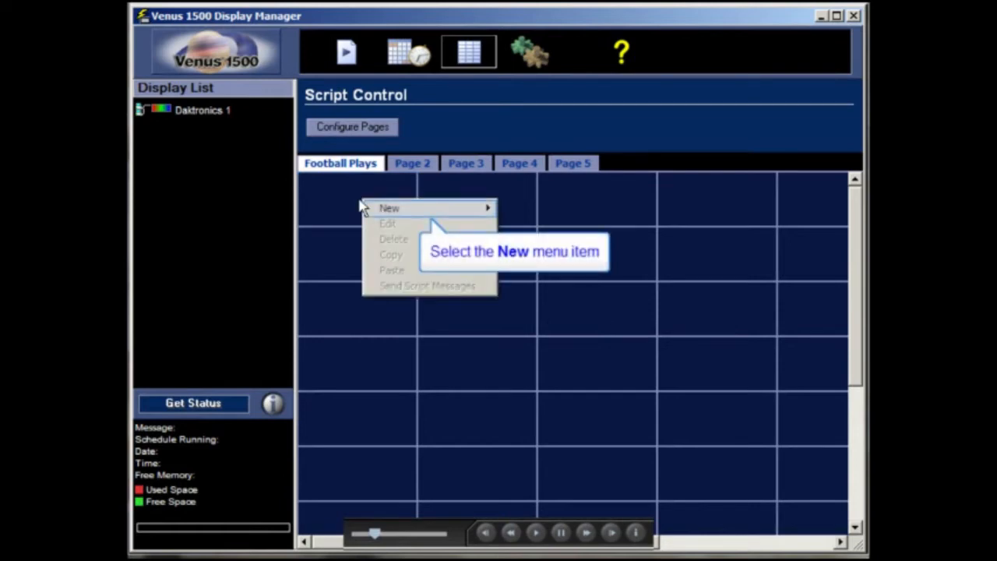
left_click(395, 213)
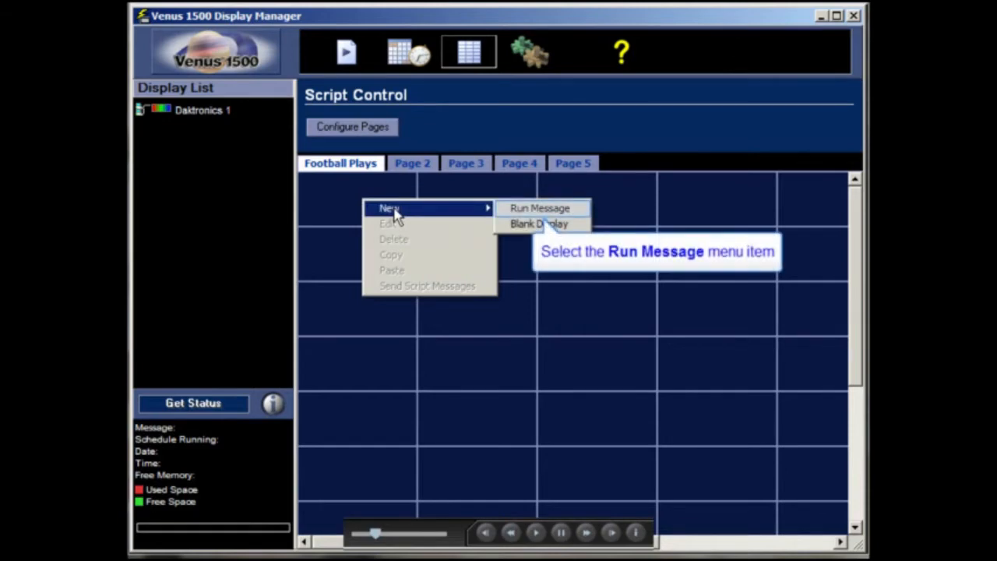
left_click(536, 209)
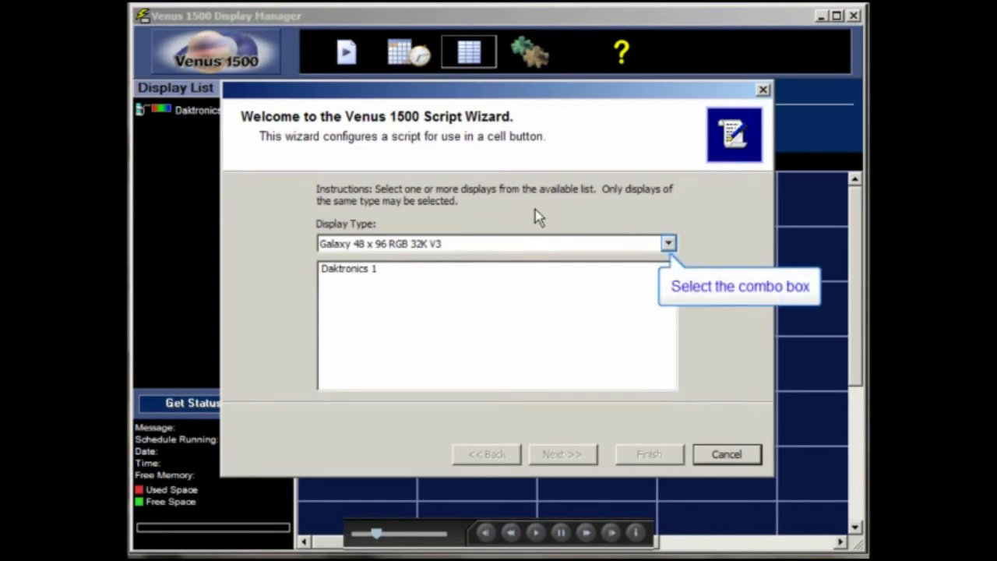
left_click(668, 244)
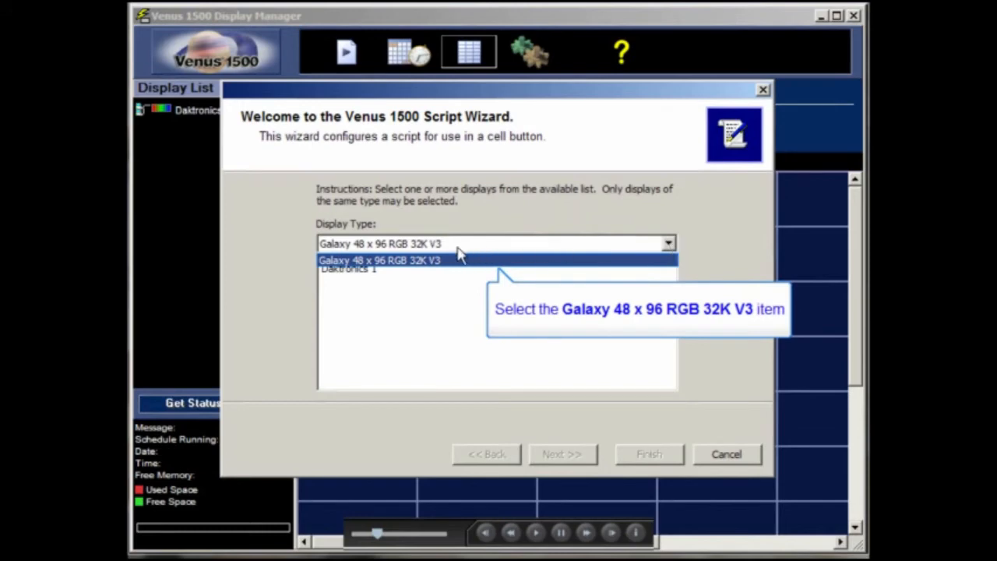
left_click(413, 262)
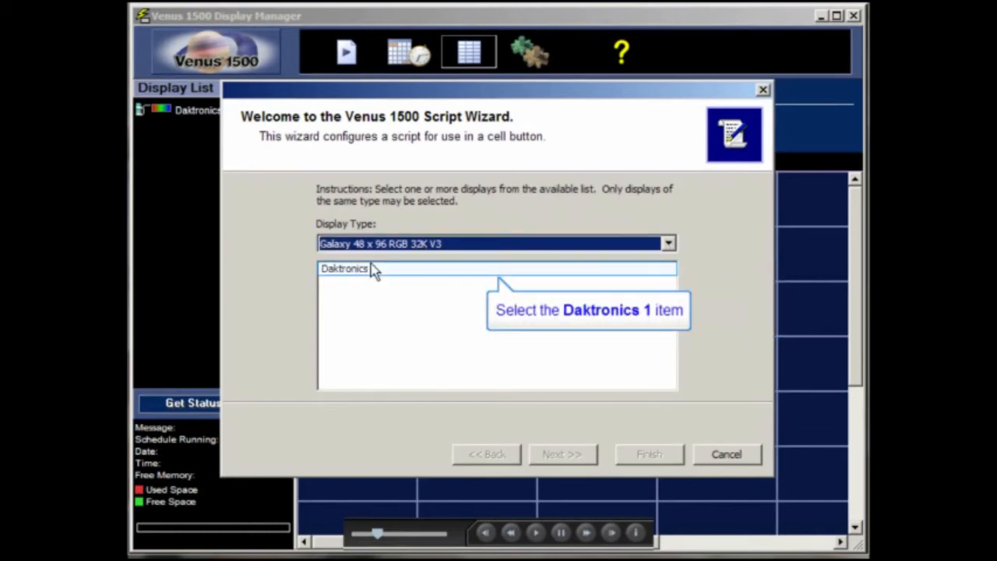
left_click(369, 276)
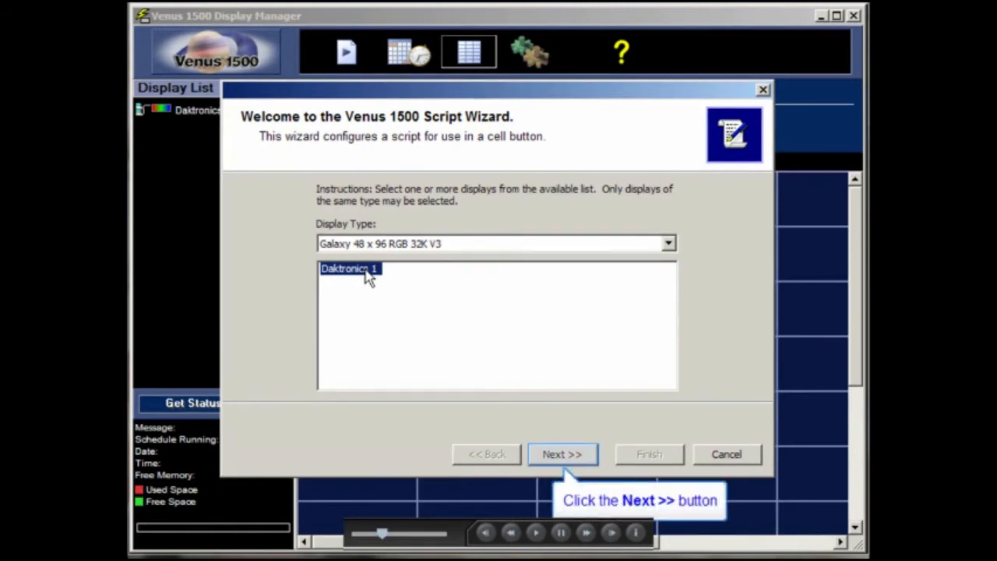
left_click(577, 454)
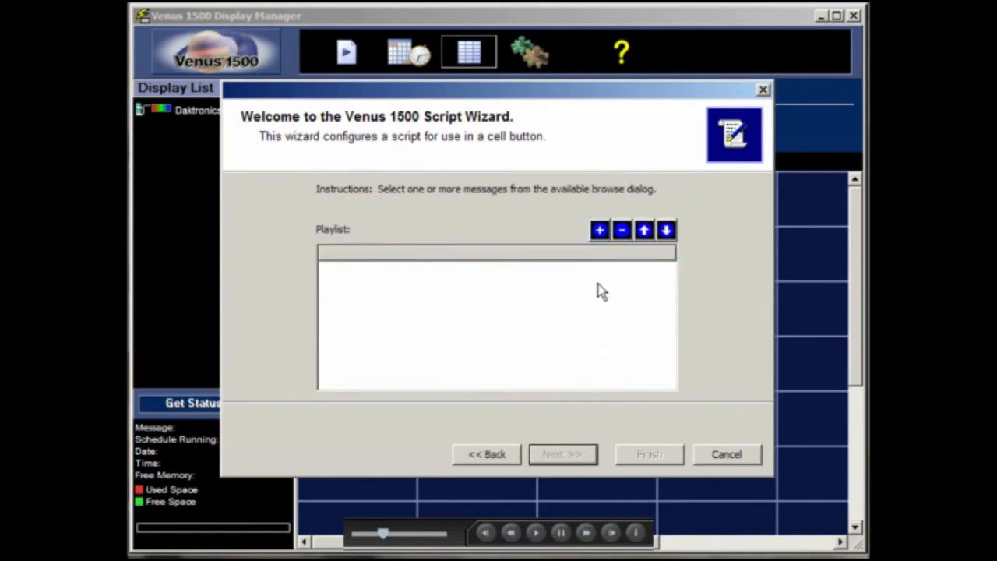
Add TOUCHDOWN.M2M from the DEFAULT library to the script's playlist.
left_click(600, 230)
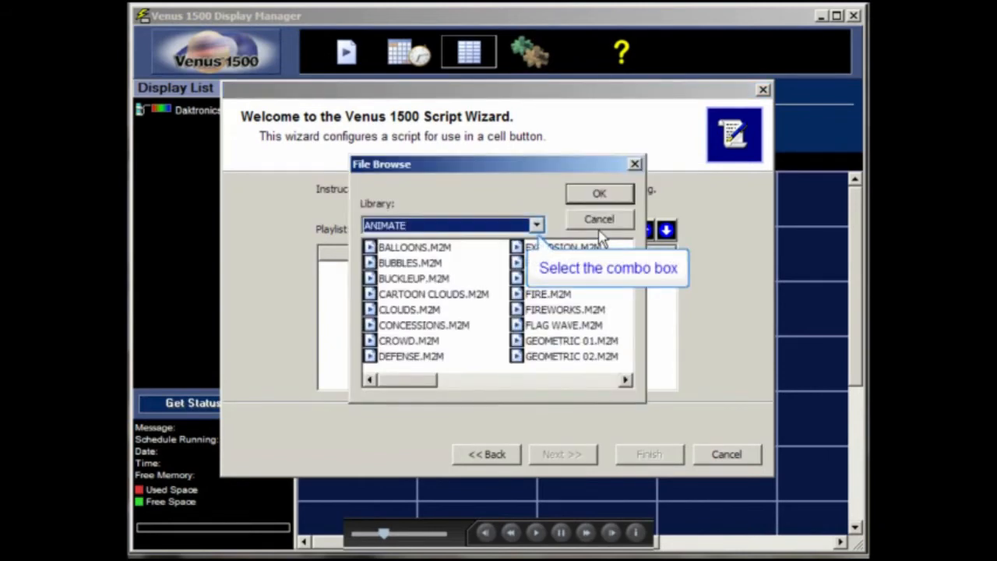
left_click(537, 225)
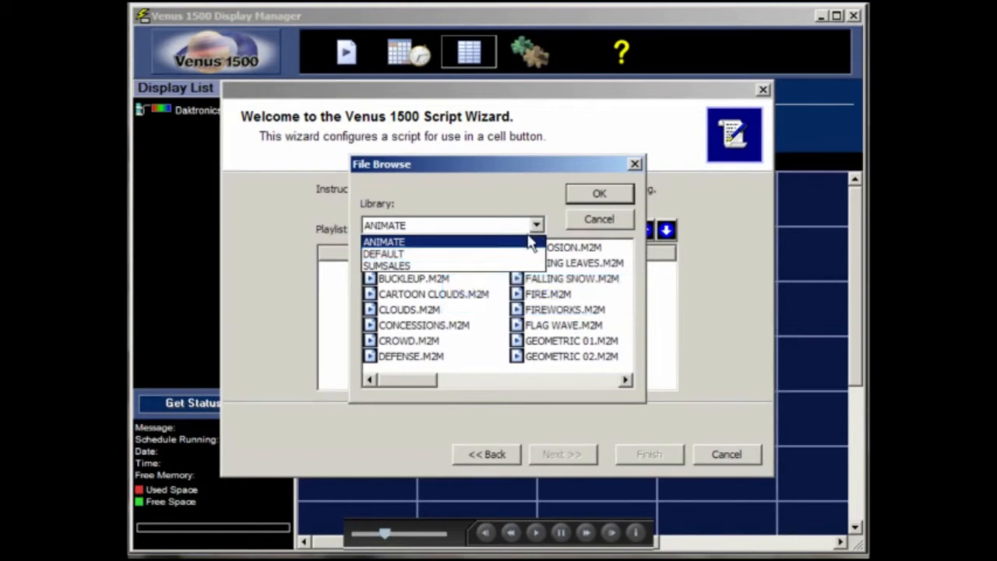
left_click(521, 254)
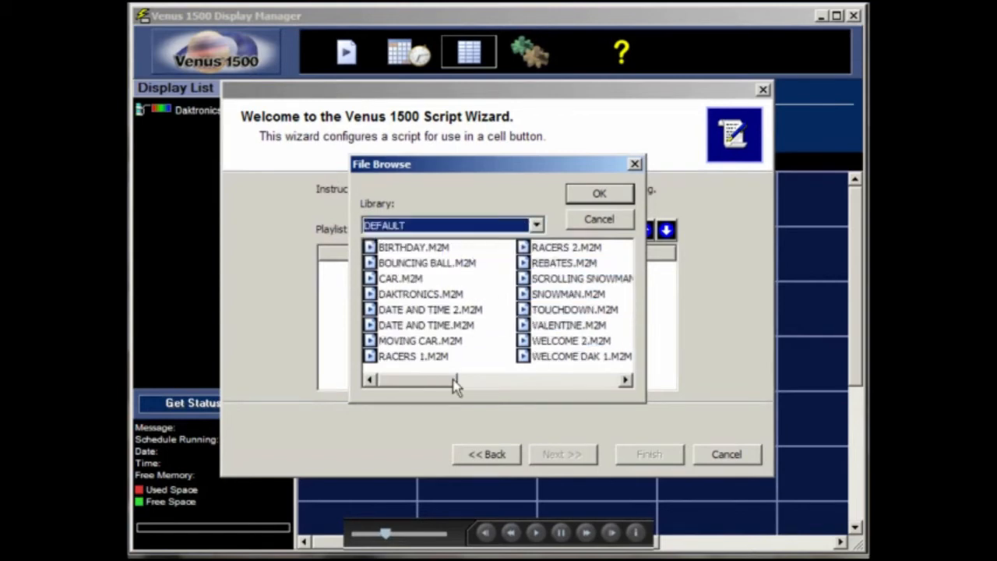
left_click_drag(455, 380, 600, 379)
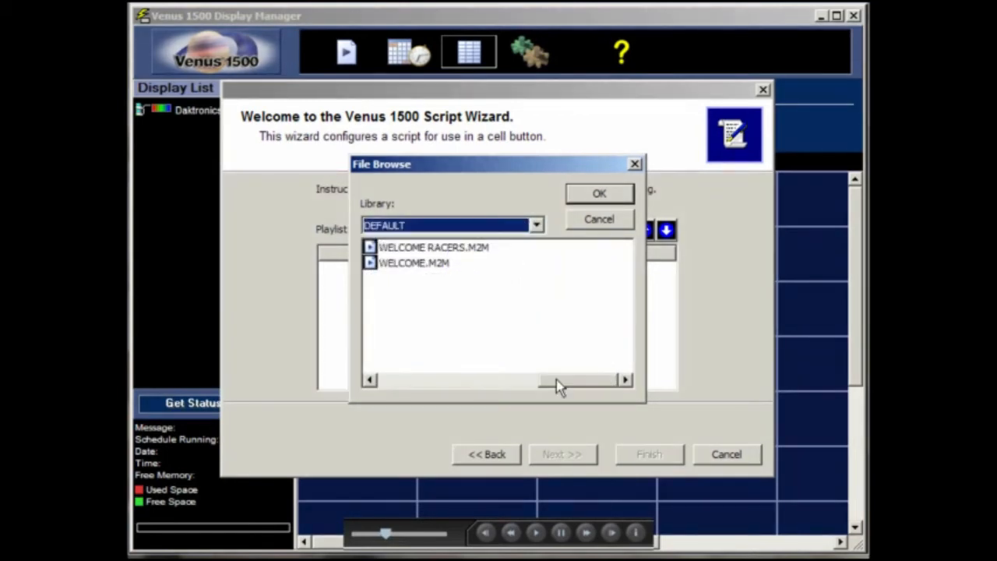
left_click_drag(541, 384, 481, 382)
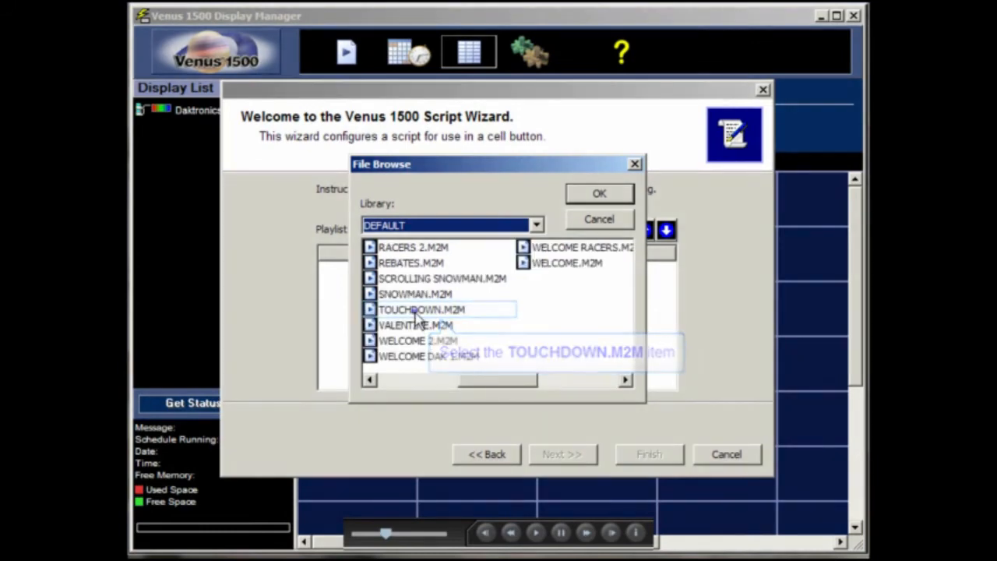
left_click(417, 309)
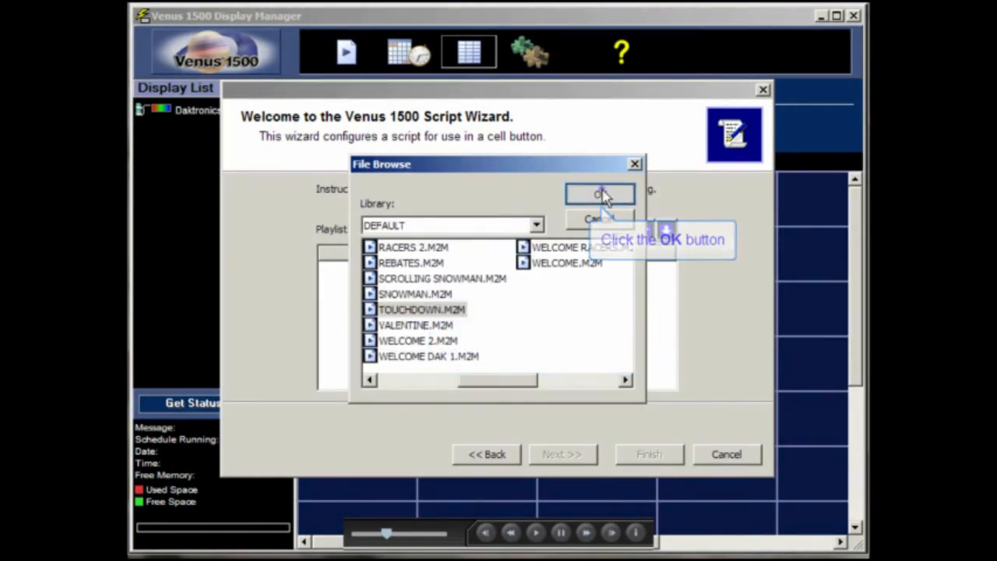
left_click(600, 195)
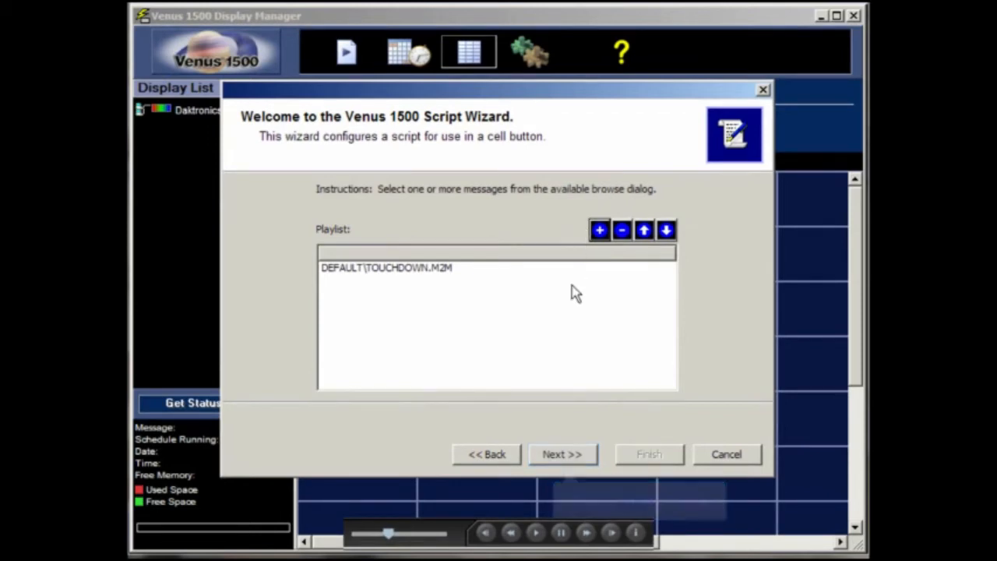
left_click(570, 455)
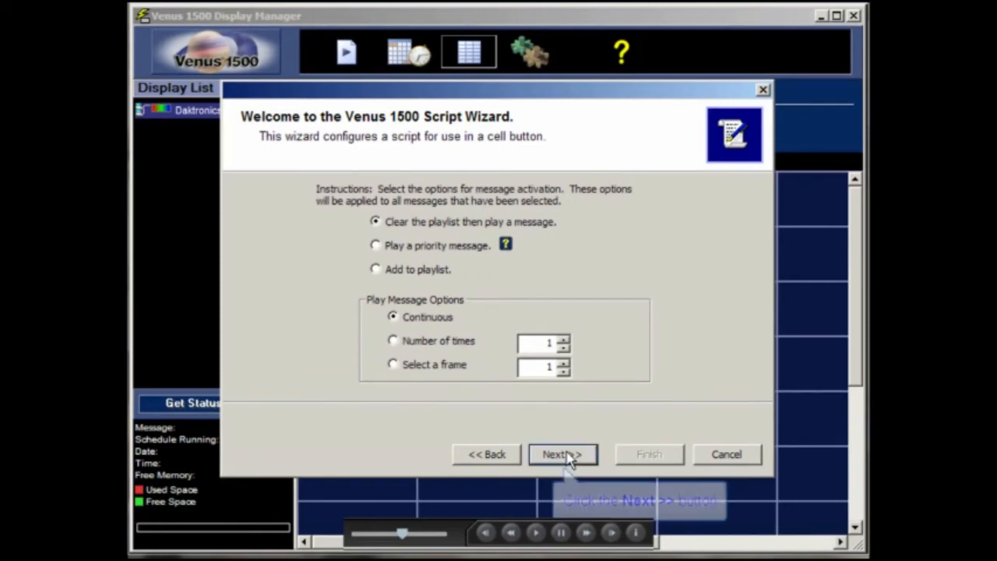
Accept clearing the playlist and continuous play, name the script Touchdown, and finish the wizard.
left_click(567, 457)
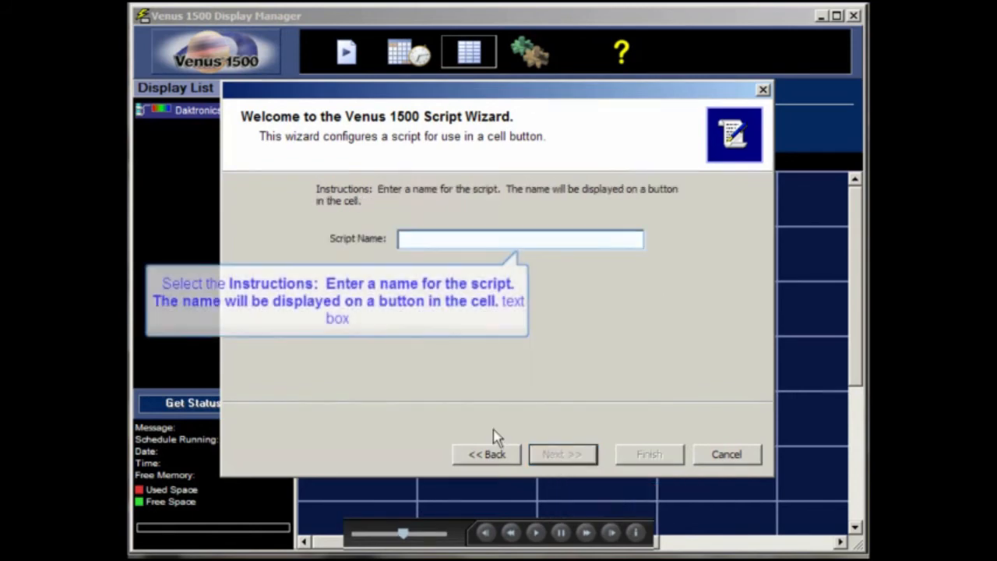
left_click(448, 247)
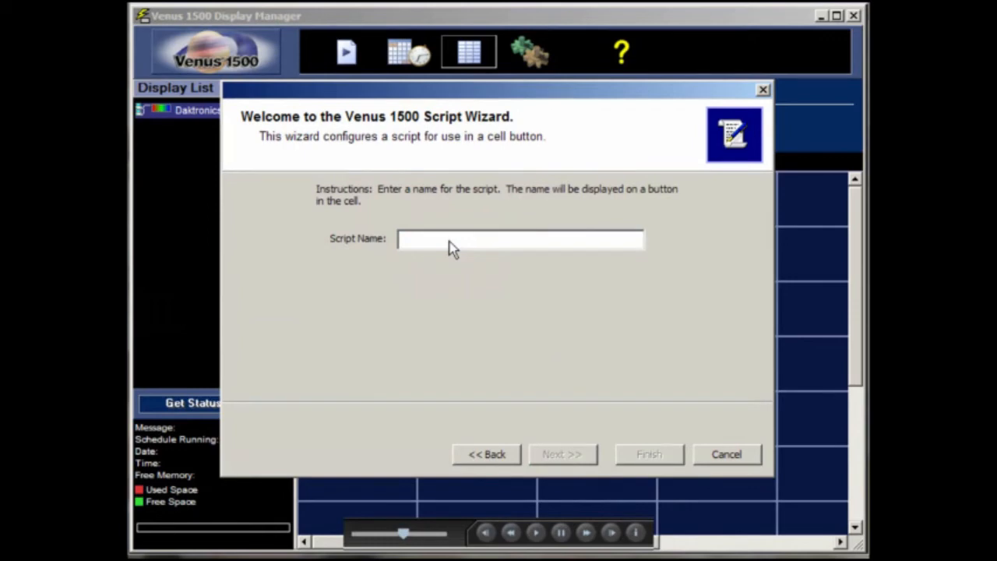
type("Touchdown")
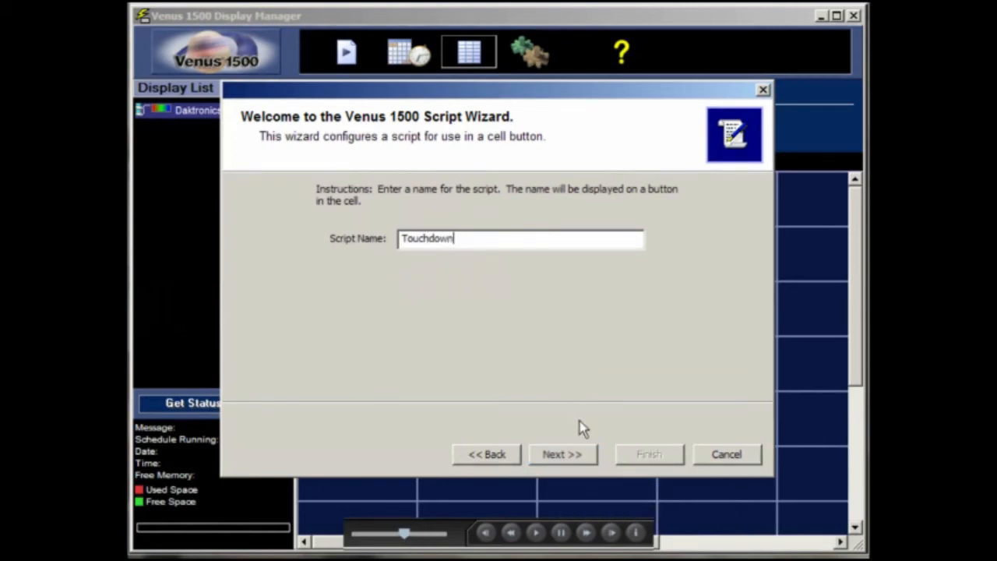
left_click(582, 454)
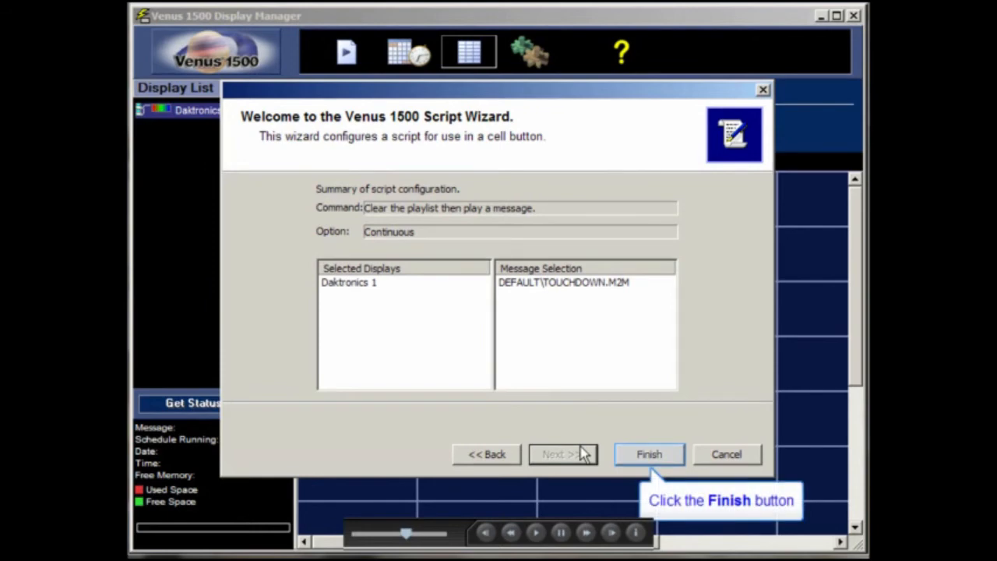
left_click(658, 457)
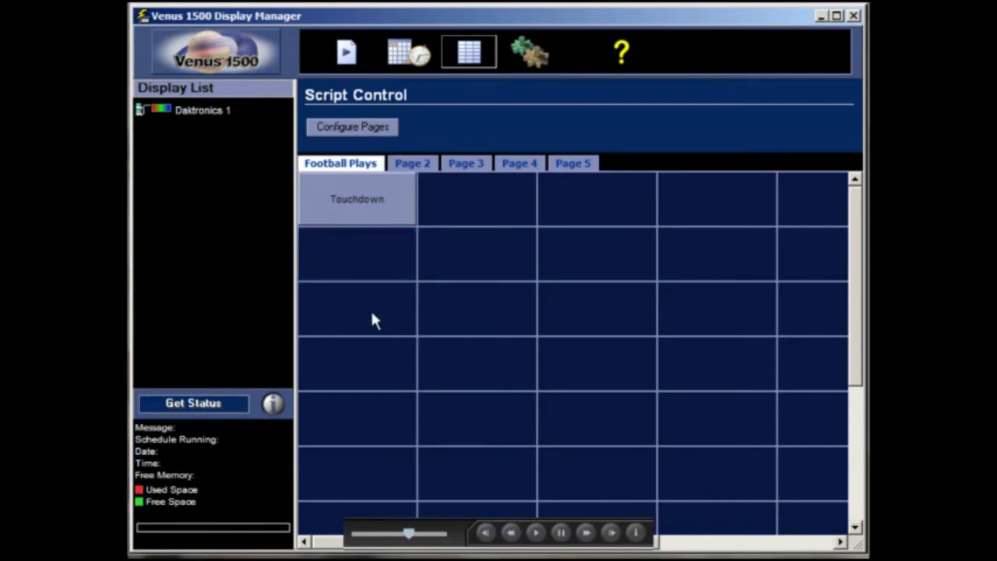
Create a Blank Display script named Blank Display for Daktronics 1 in the cell below Touchdown.
right_click(368, 259)
mouse_move(394, 265)
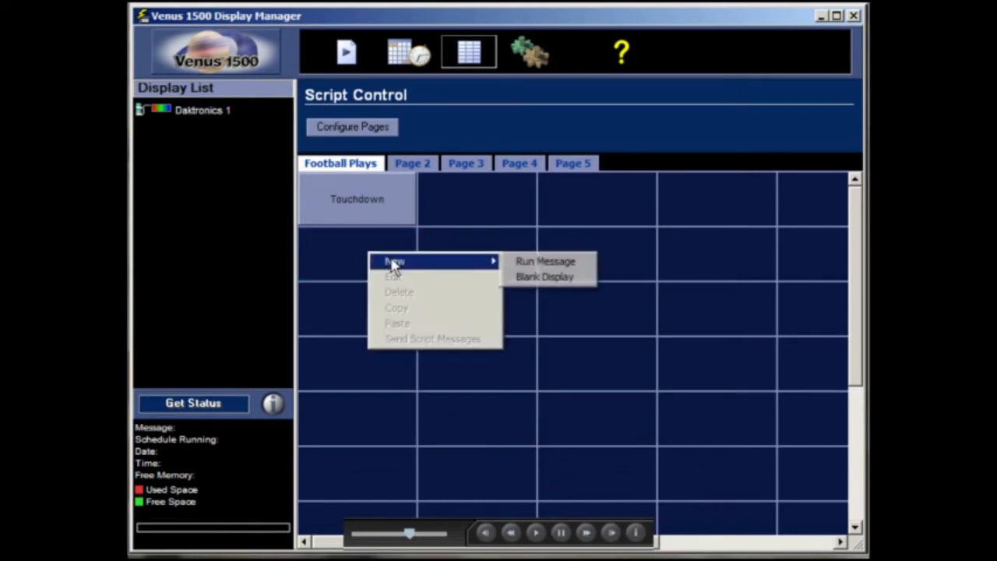
left_click(543, 279)
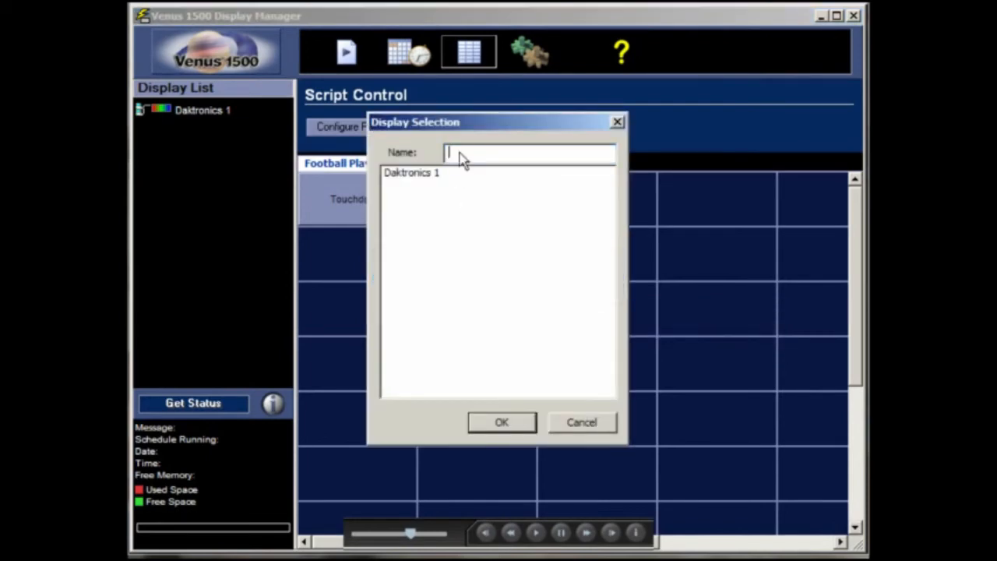
type("Blac")
type("k Dis")
type("play")
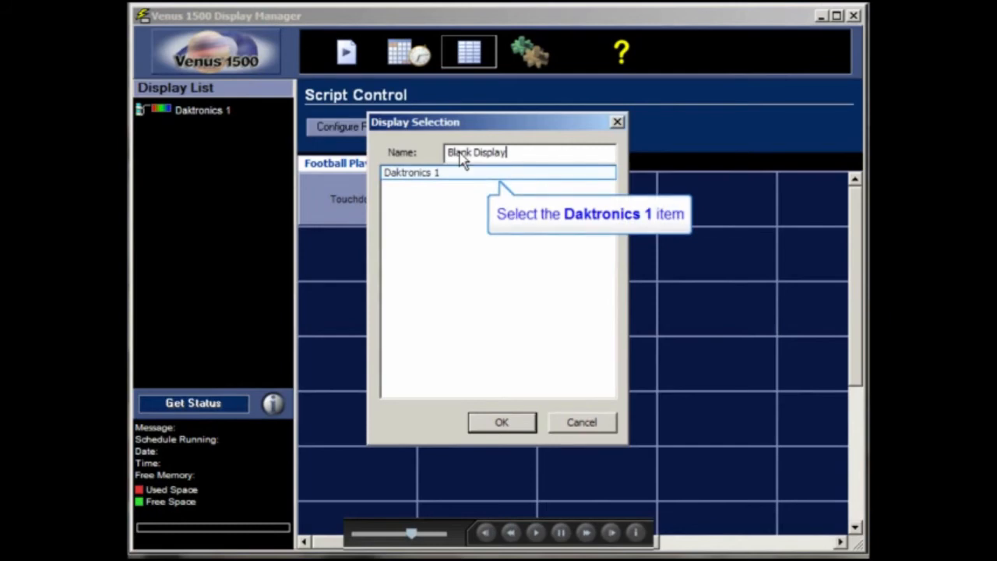
left_click(418, 181)
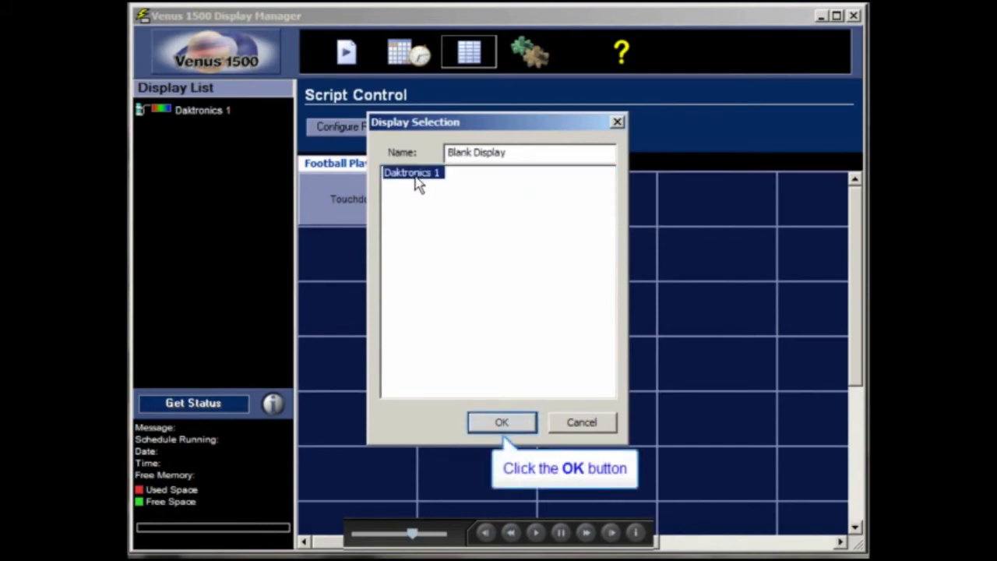
left_click(505, 425)
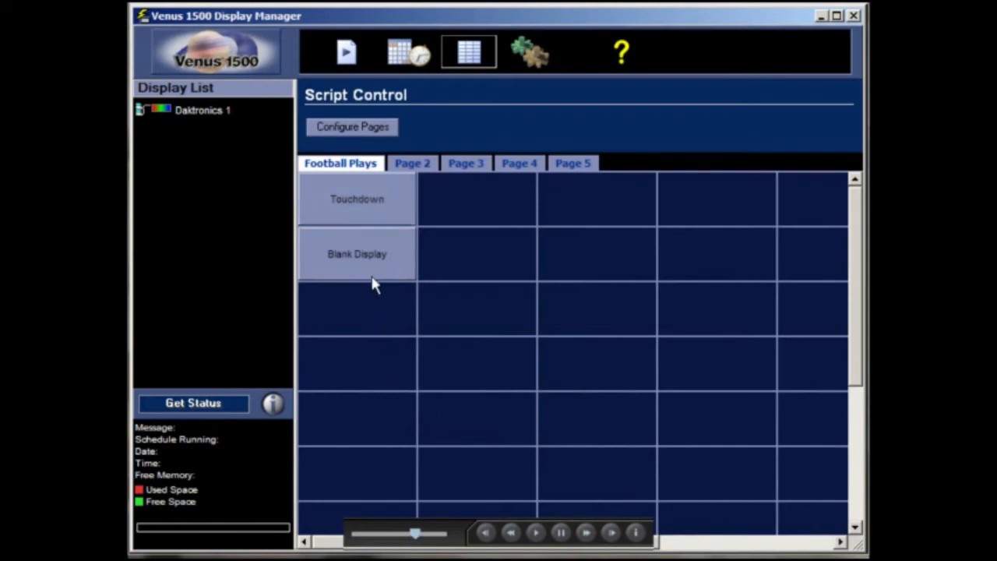
Open the Touchdown script for editing and review its display, message, play option, name and summary settings.
right_click(369, 207)
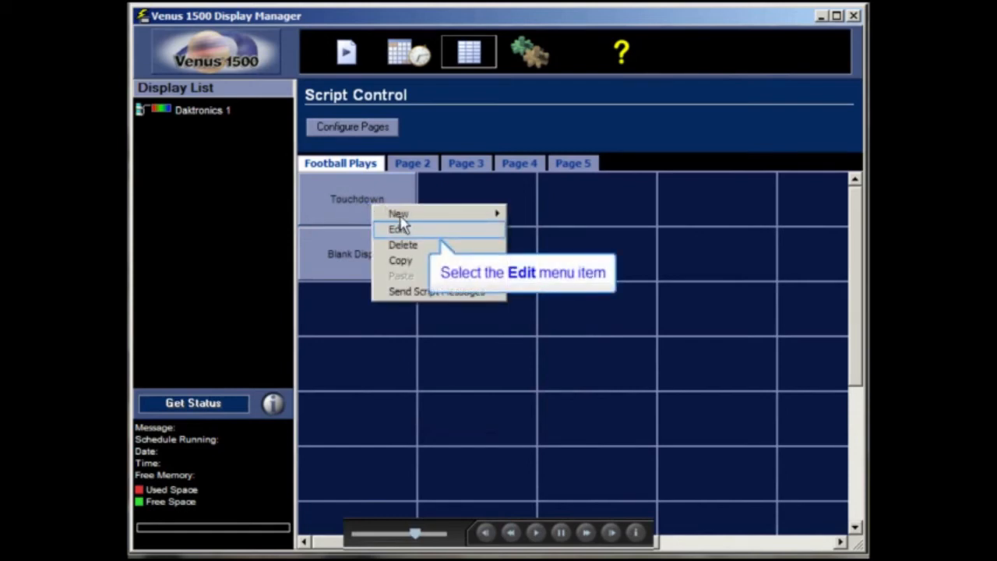
left_click(400, 229)
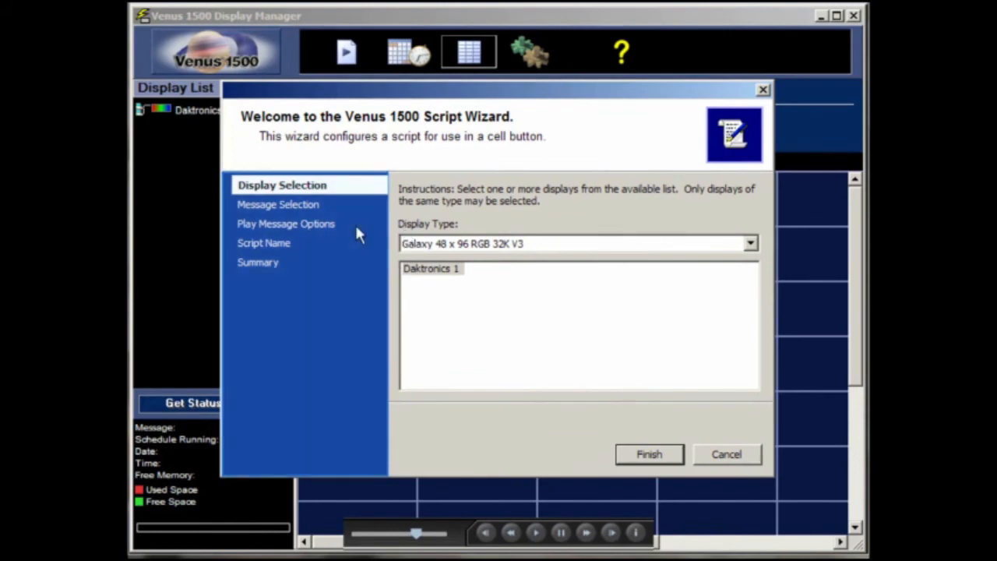
left_click(328, 205)
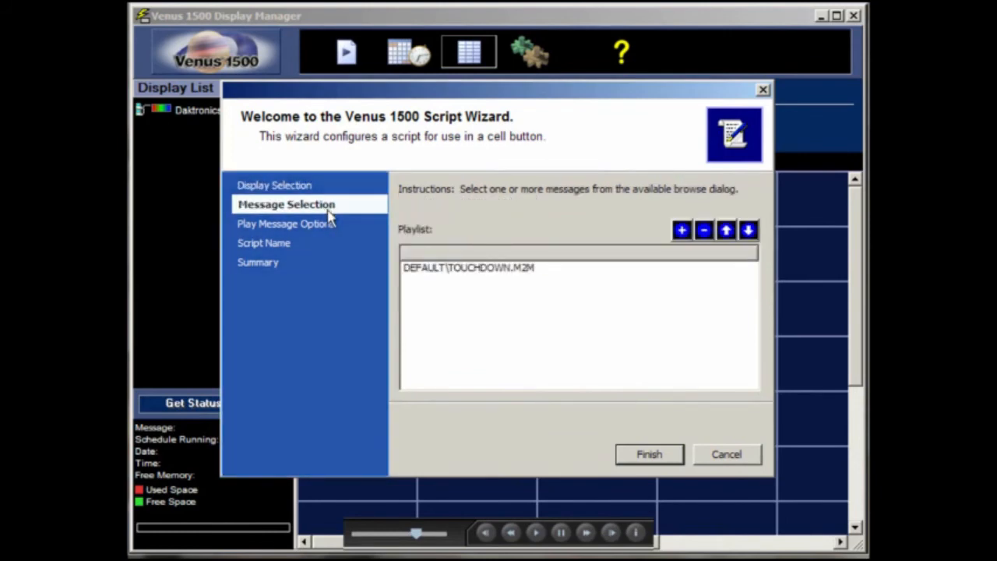
left_click(330, 226)
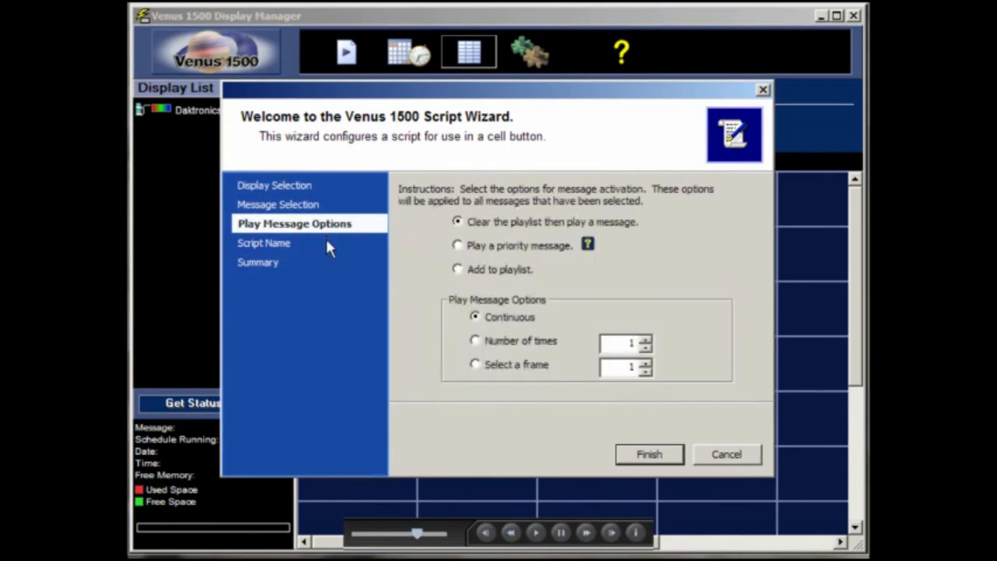
left_click(326, 243)
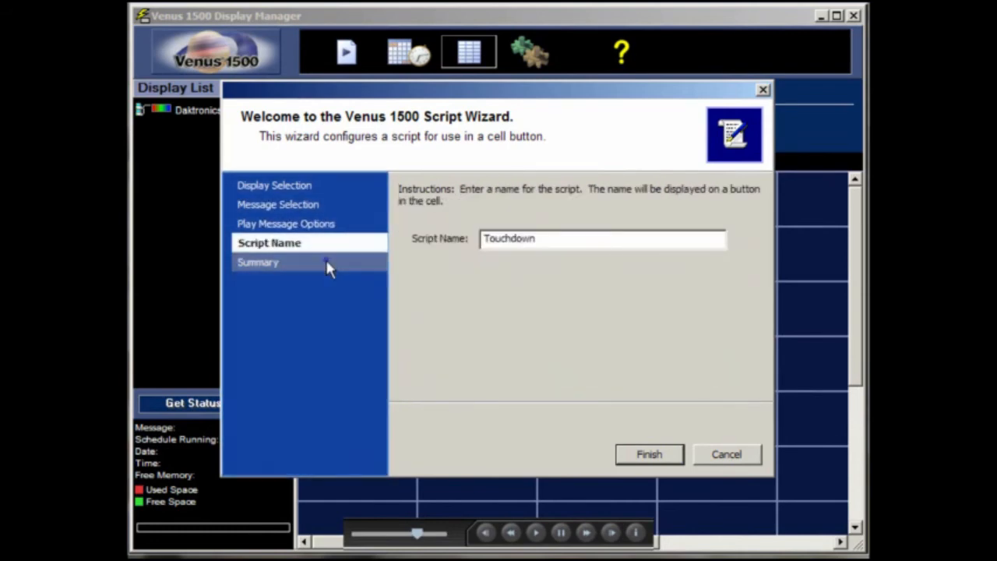
left_click(327, 261)
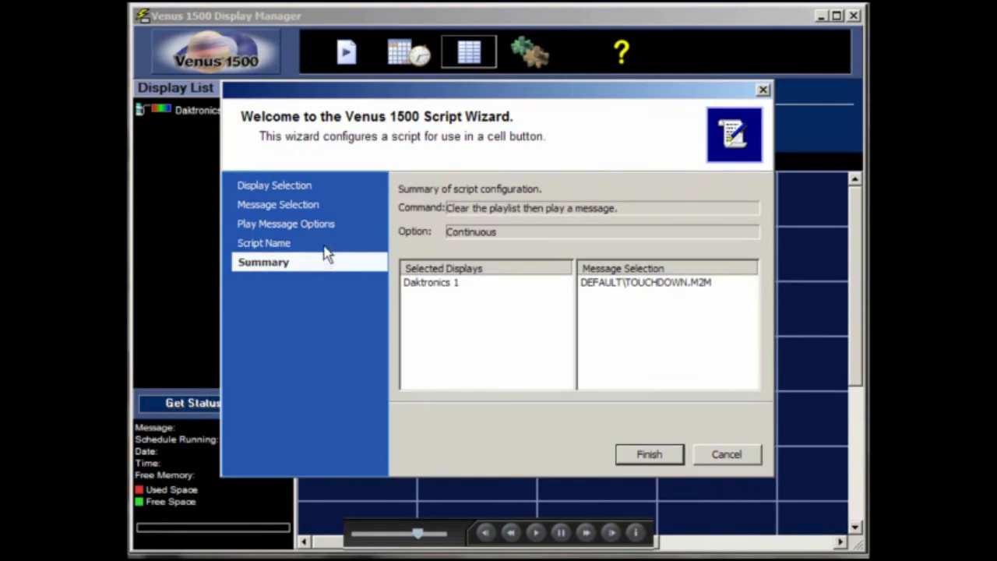
Rename the Touchdown script as Halftime and finish the Script Wizard.
left_click(324, 243)
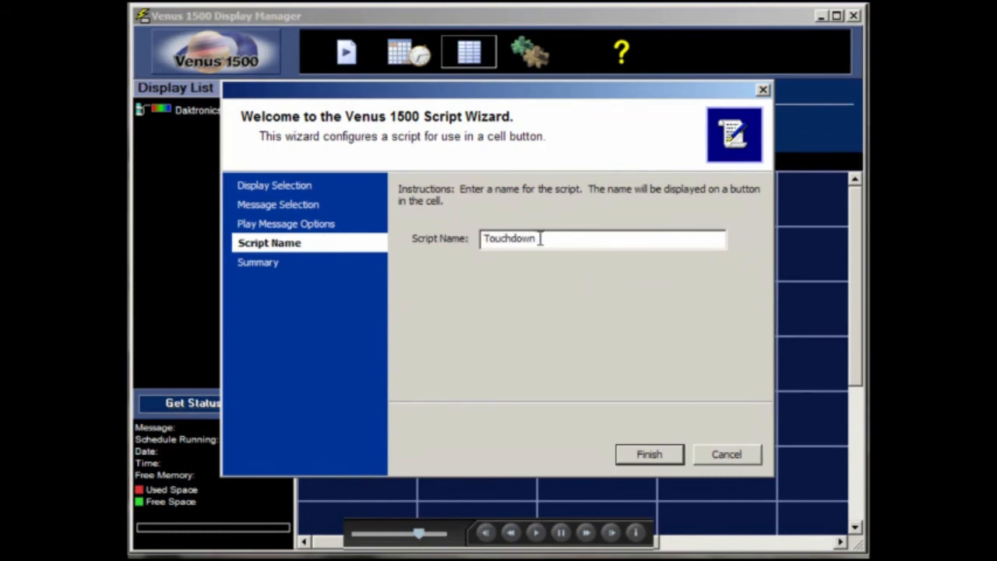
left_click_drag(540, 238, 441, 238)
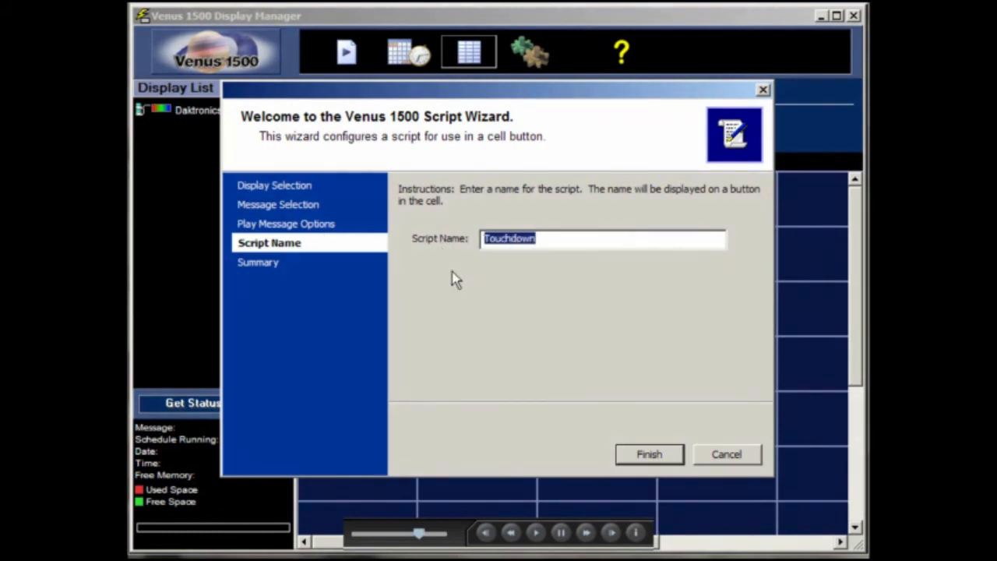
type("Hal")
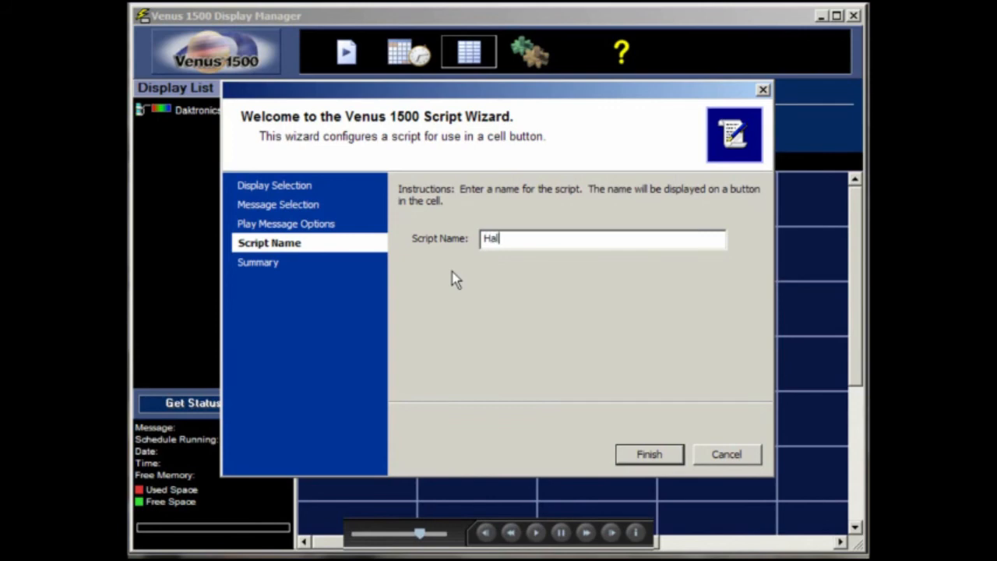
type("ftime")
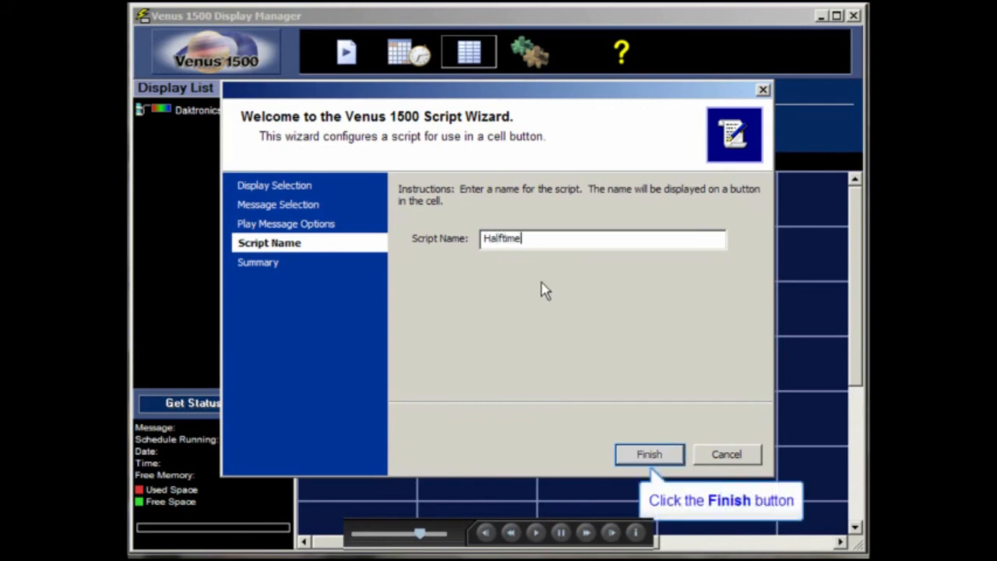
left_click(660, 450)
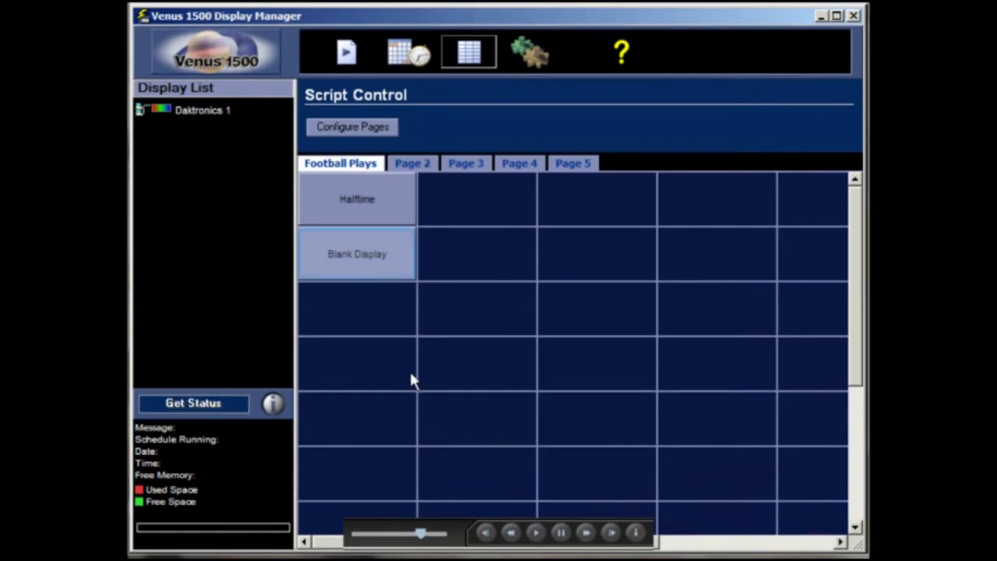
Open the Blank Display script for editing and accept its existing name and display selection.
right_click(372, 256)
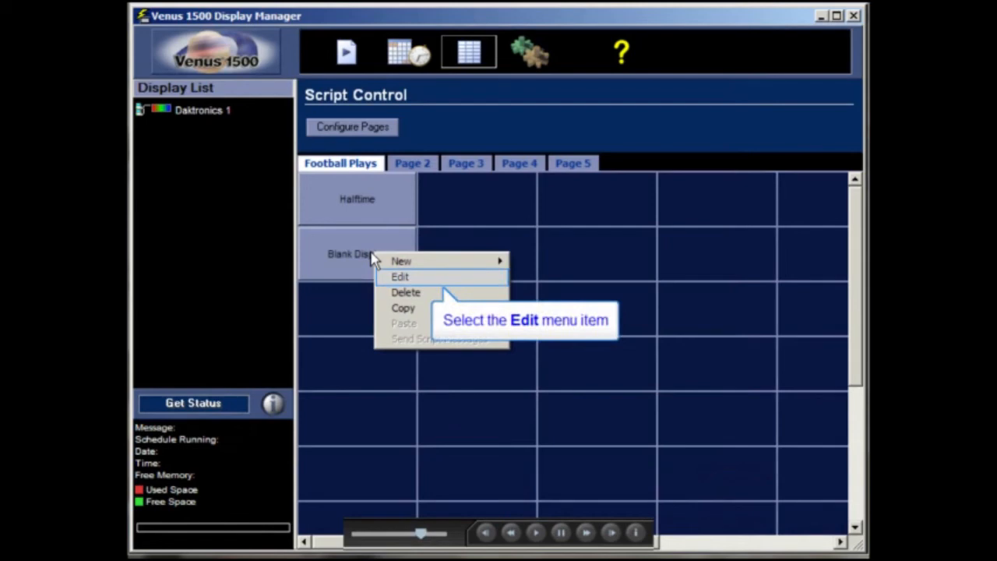
left_click(428, 278)
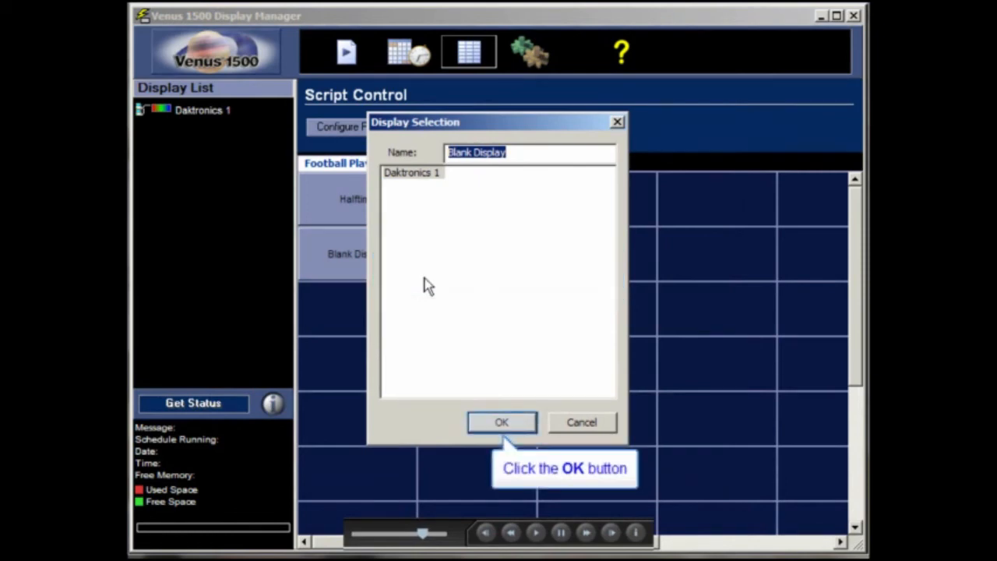
left_click(510, 427)
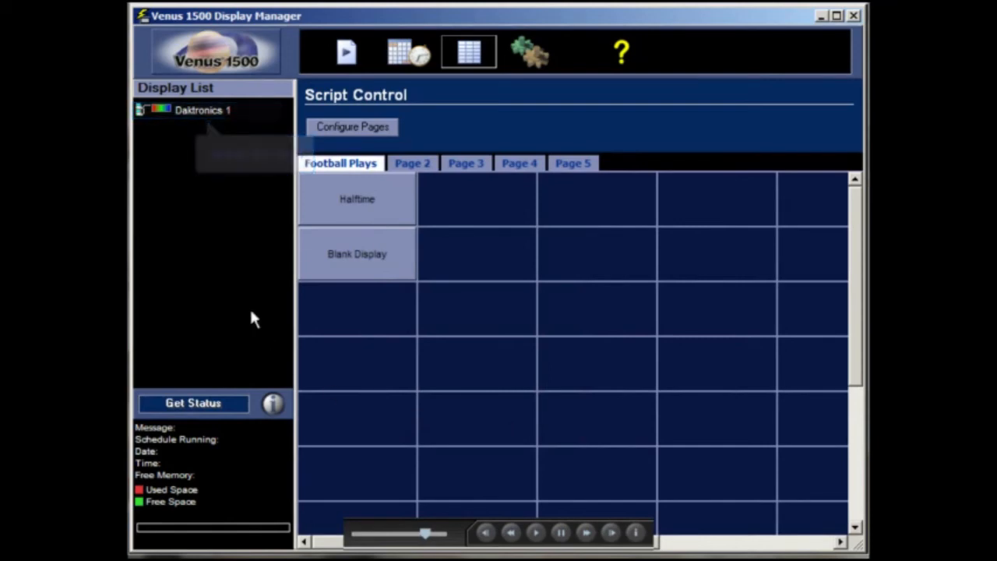
Get the status of the Daktronics 1 display and send the Halftime script's messages to it.
left_click(203, 114)
left_click(218, 408)
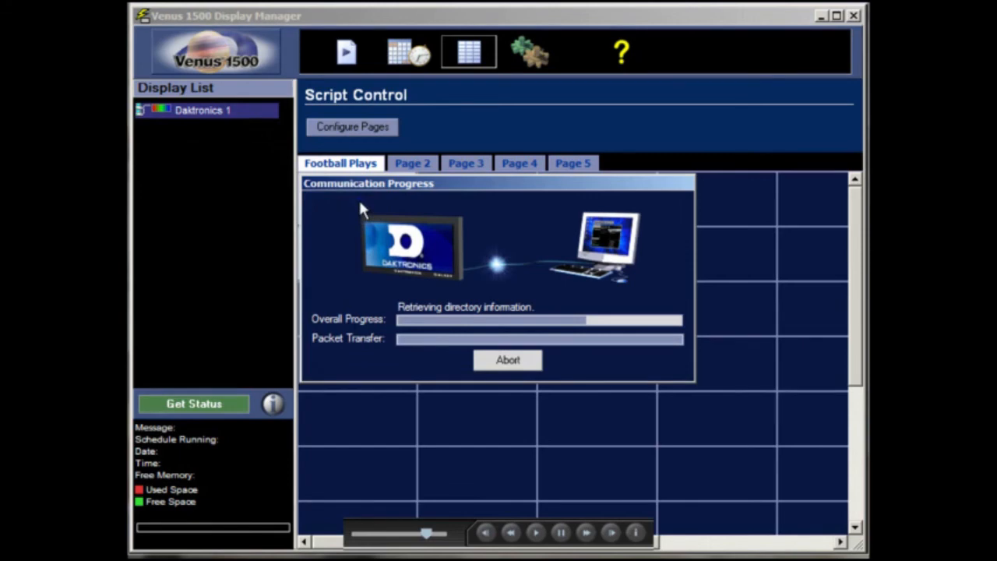
right_click(362, 206)
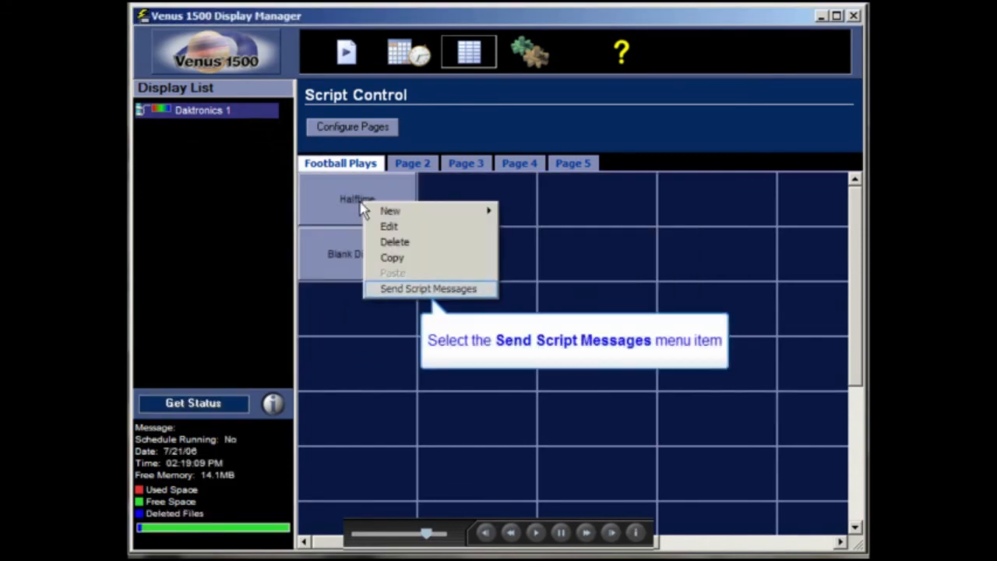
left_click(400, 288)
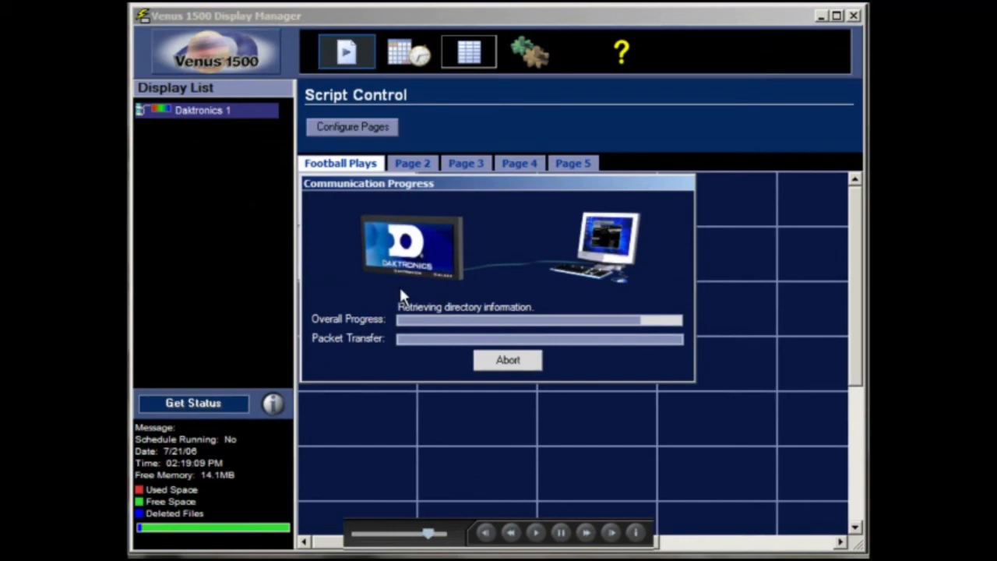
Check the running messages for Daktronics 1 in Message Control and return to Script Control.
left_click(347, 52)
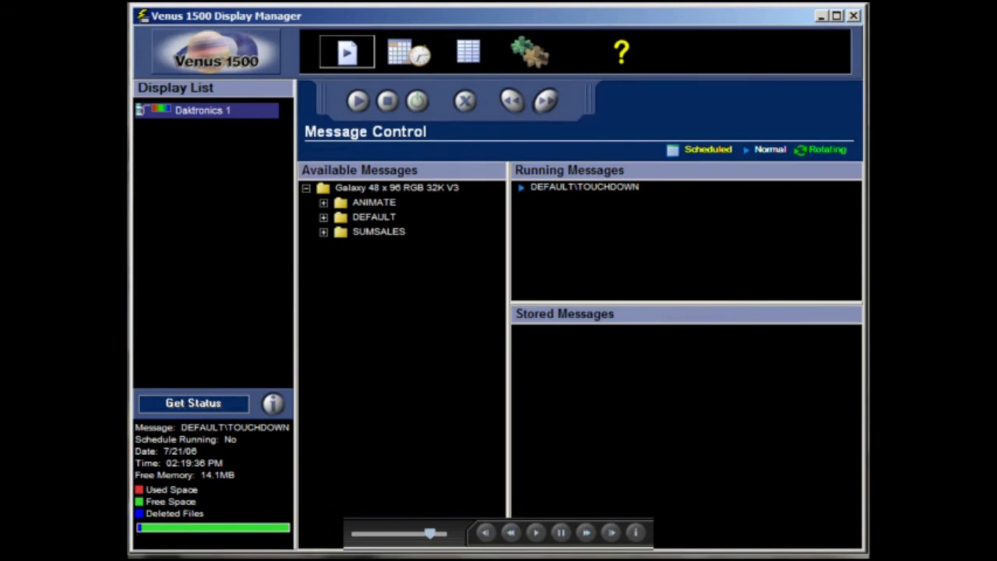
left_click(468, 53)
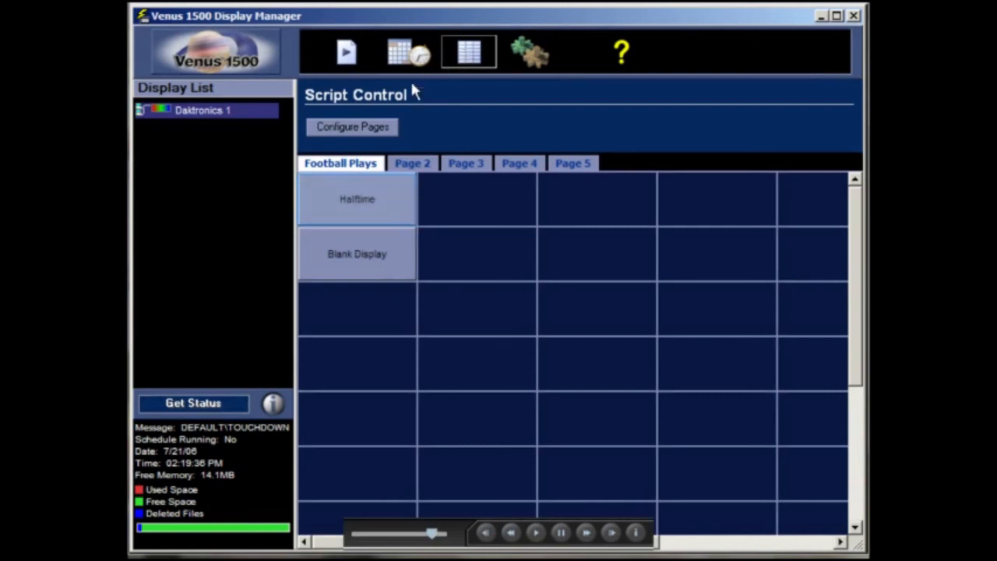
Copy the Halftime script and paste it into the third cell of the first row on Page 2.
right_click(394, 214)
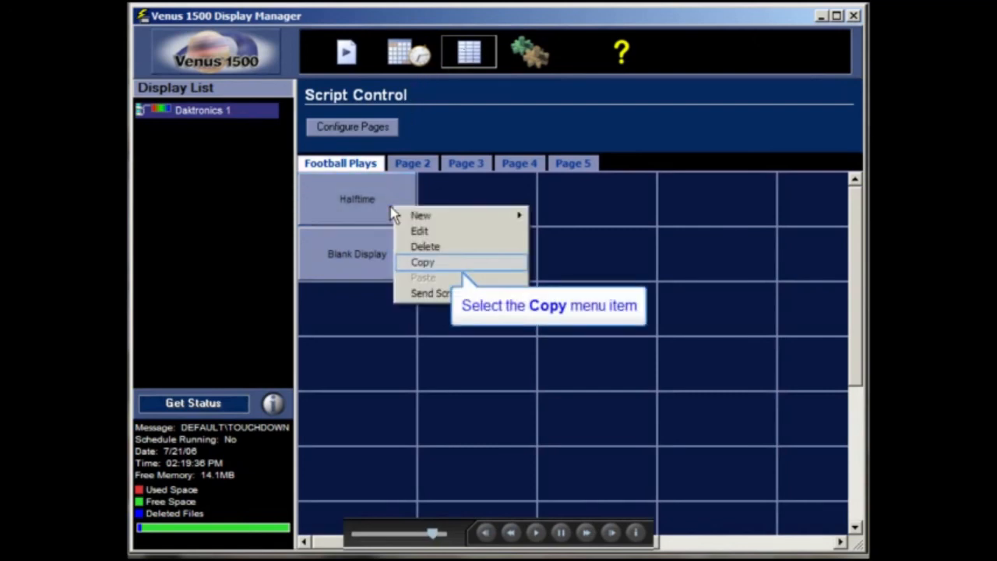
left_click(434, 265)
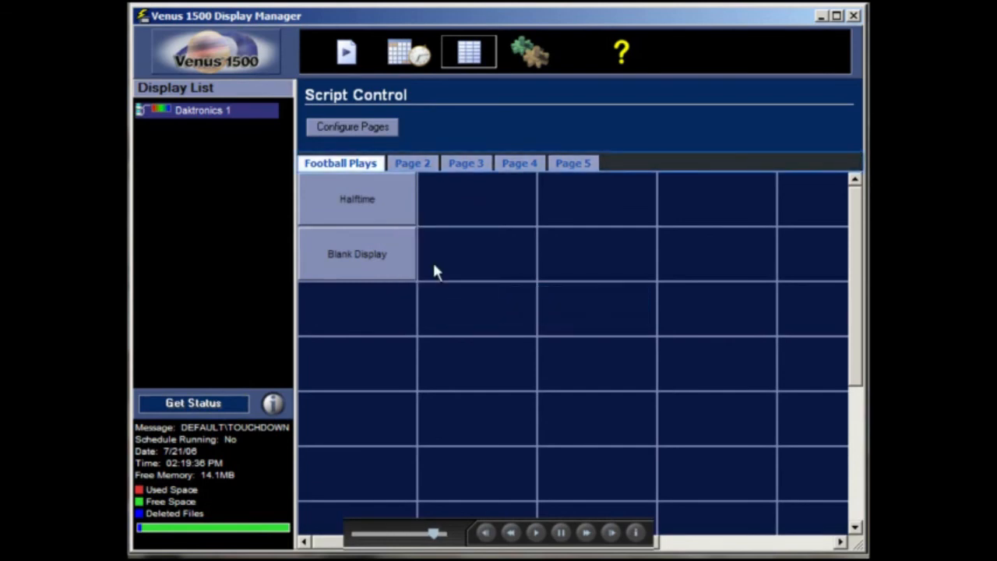
left_click(431, 167)
right_click(559, 200)
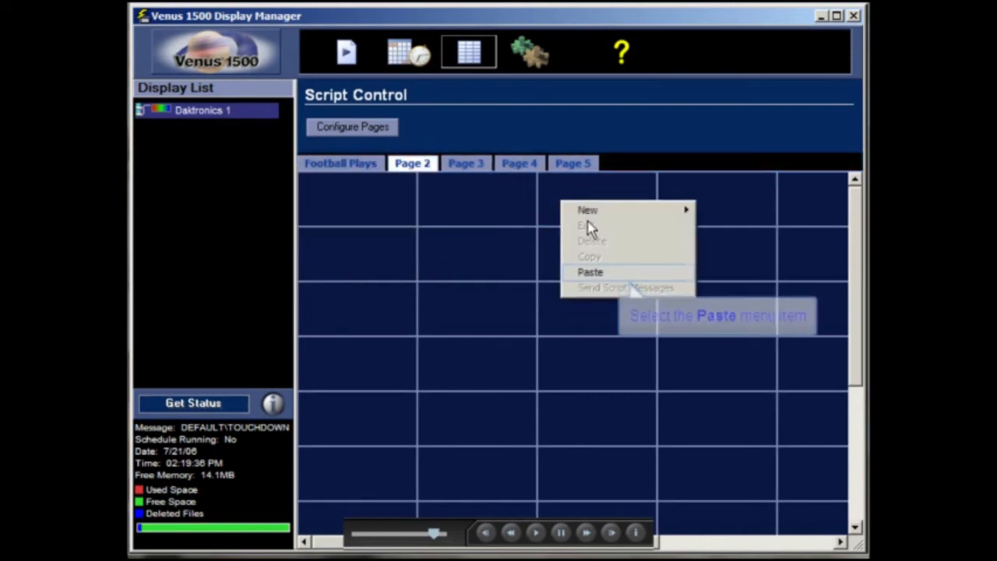
left_click(596, 274)
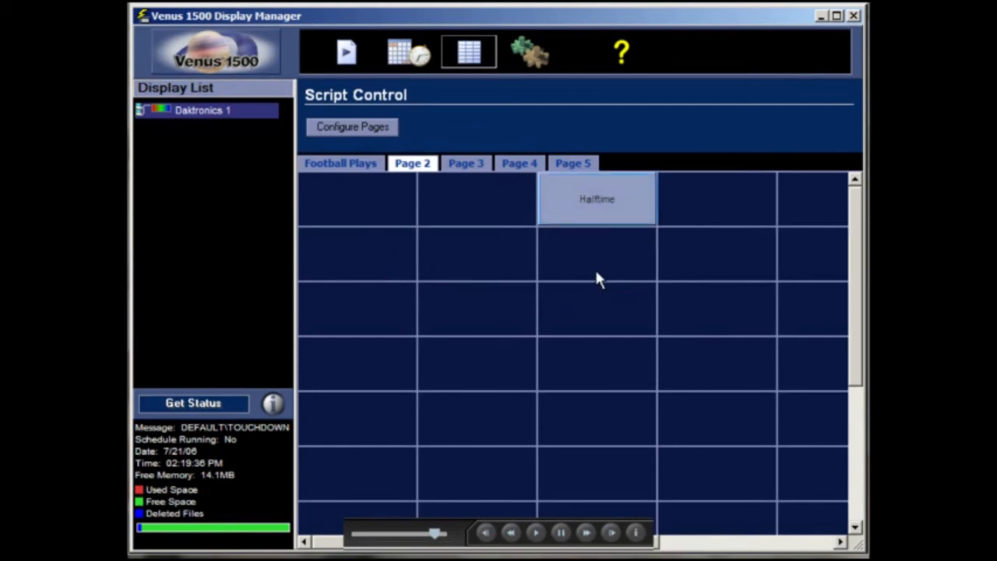
Delete the Halftime script from Page 2 and confirm the deletion.
right_click(562, 202)
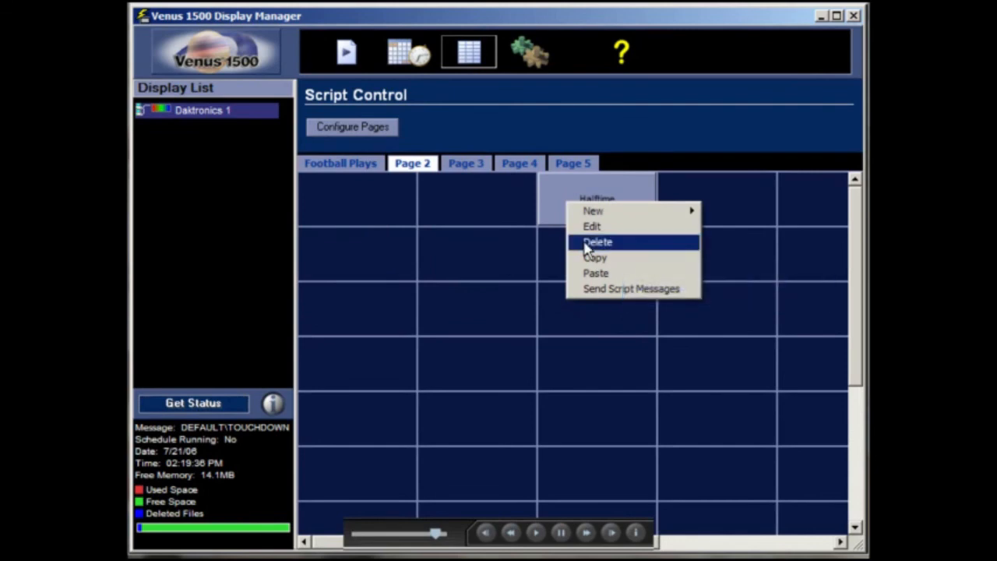
left_click(590, 242)
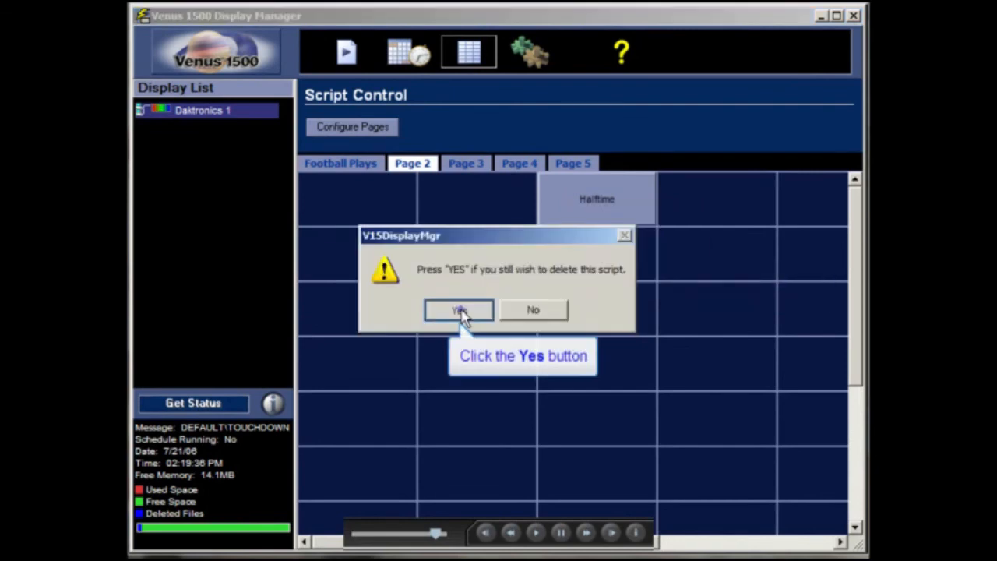
left_click(458, 310)
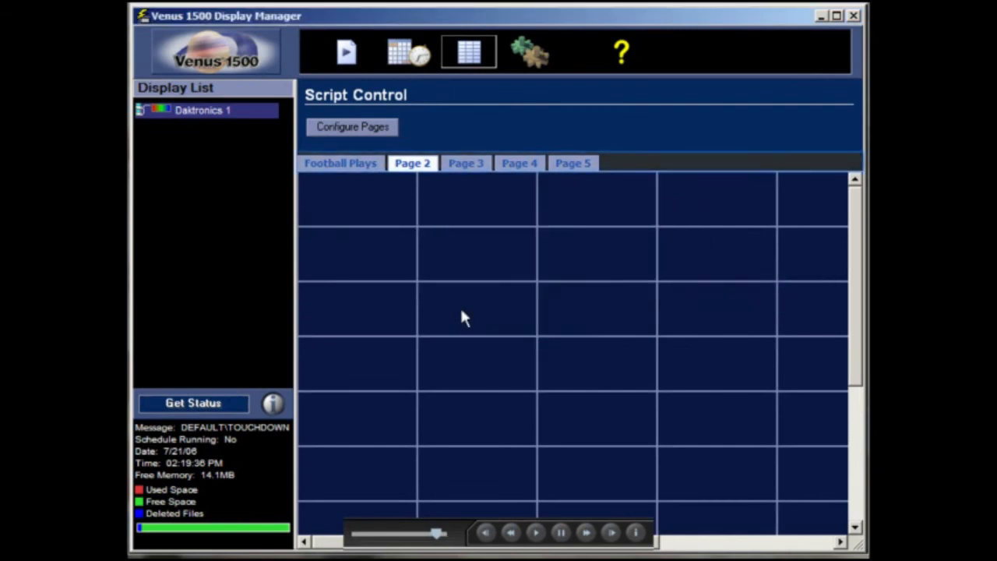
Return to the Football Plays page and set the script pages' number of rows to 5.
left_click(348, 166)
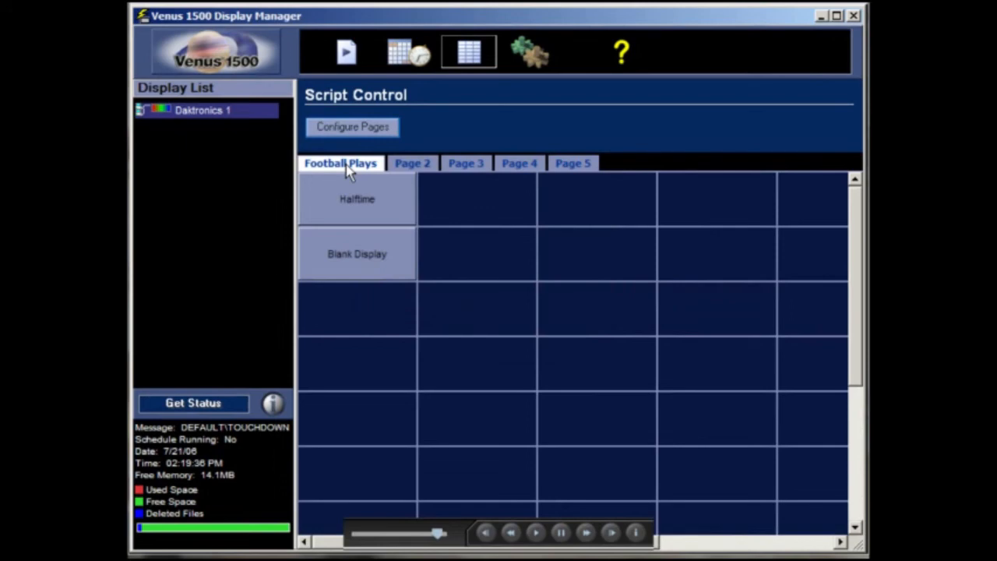
left_click(377, 130)
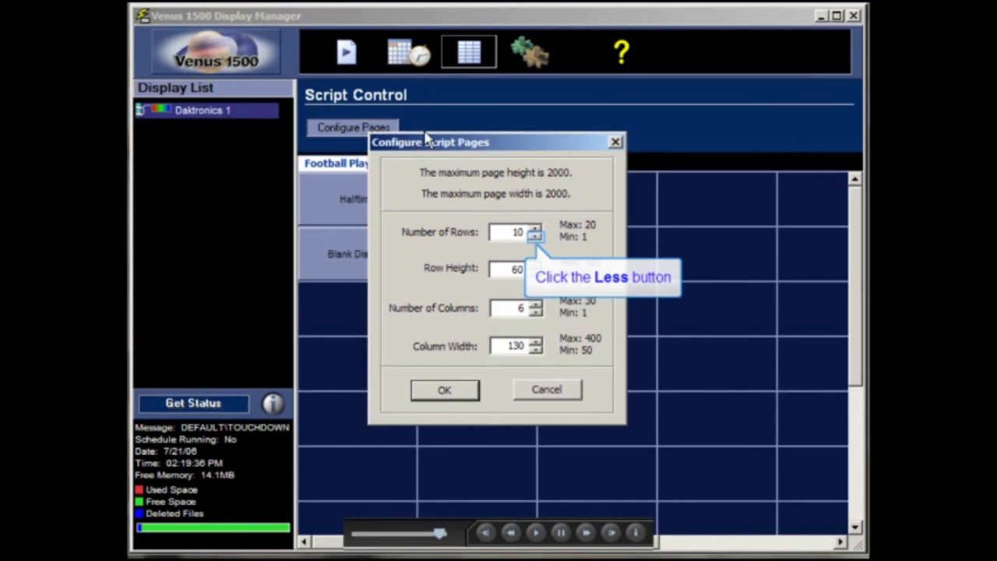
left_click(535, 237)
left_click(536, 237)
left_click(535, 237)
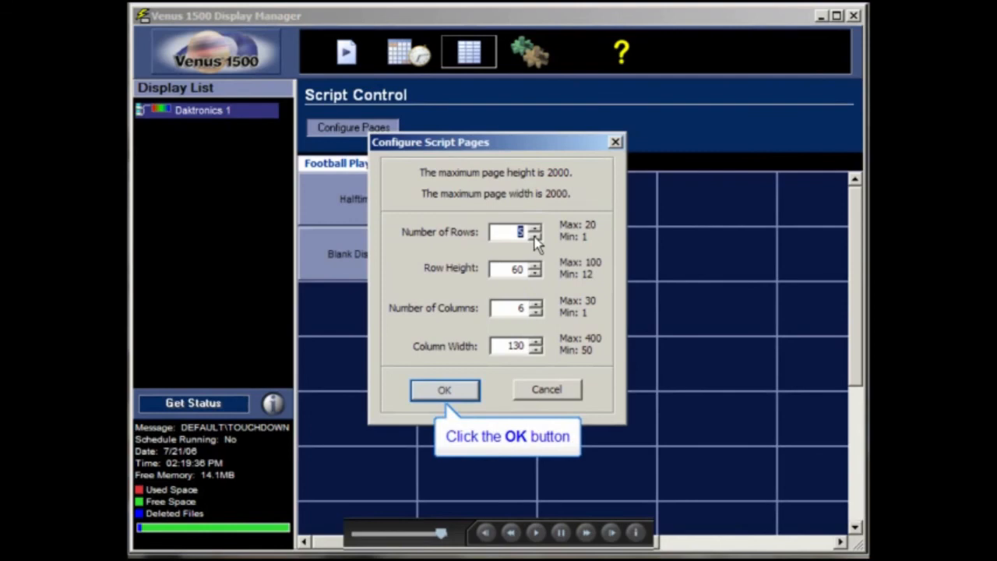
left_click(445, 390)
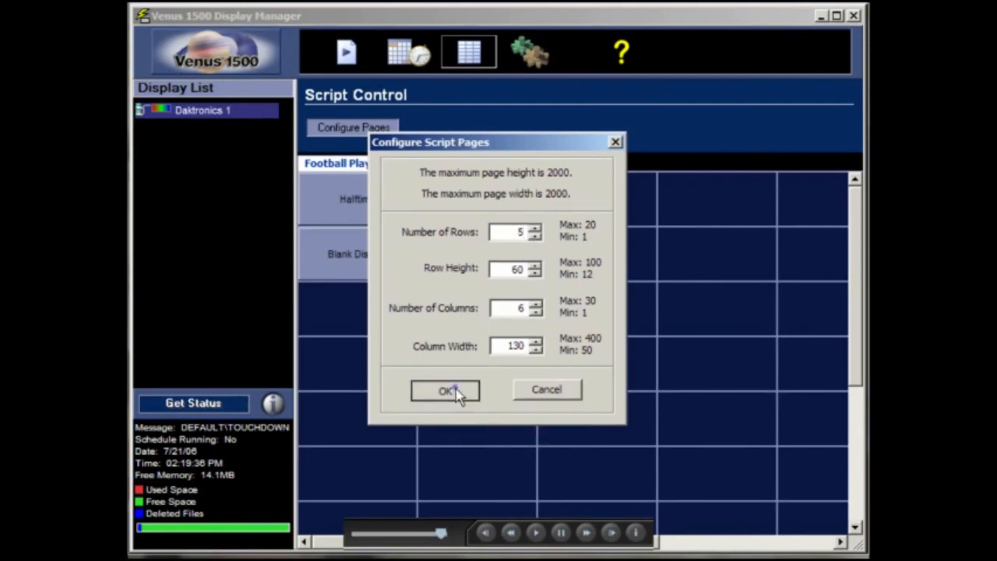